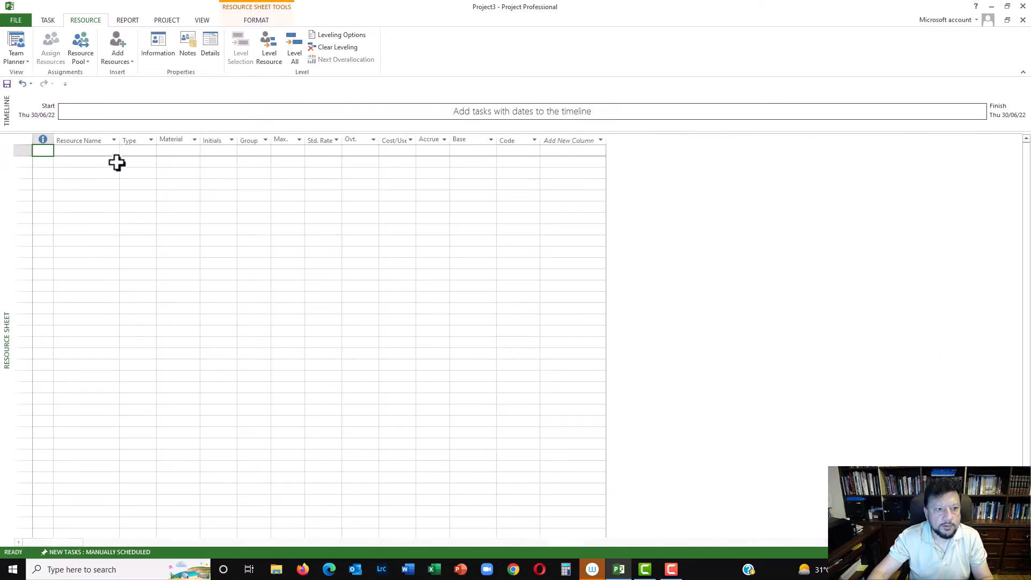
Add a work resource named Labor to the resource sheet with maximum units of 400%.
left_click(105, 154)
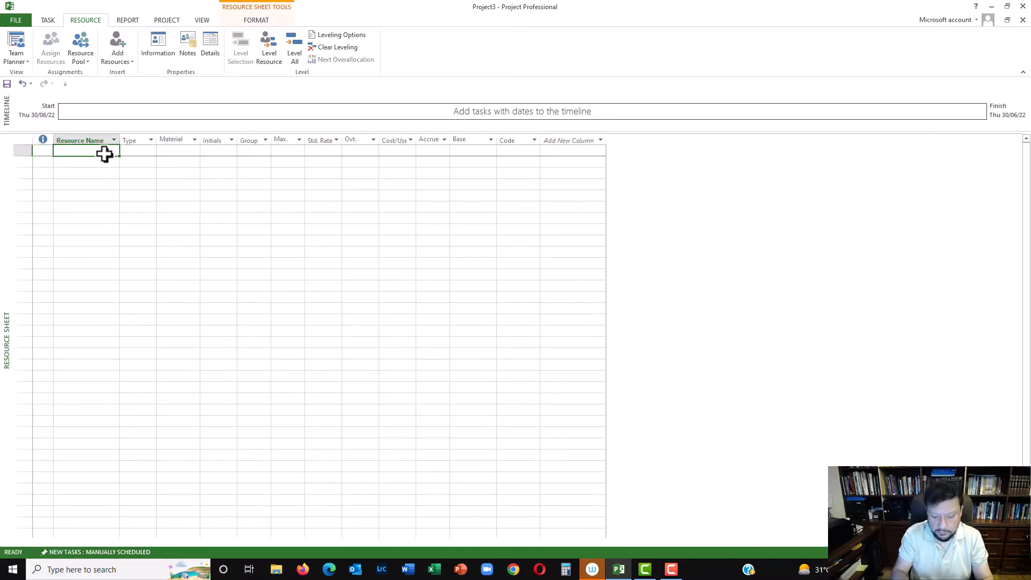
type("Labor")
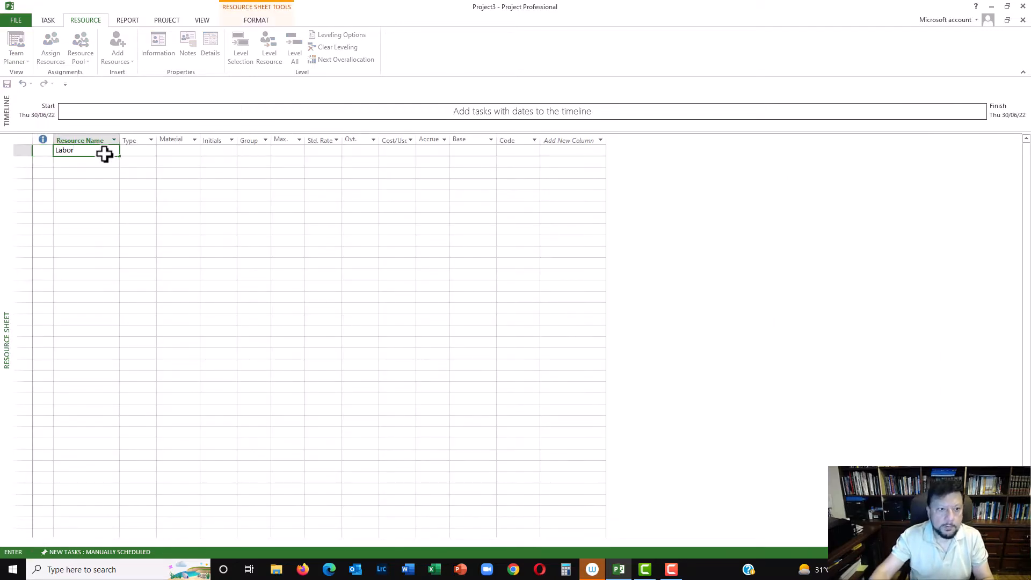
left_click(233, 152)
left_click(249, 152)
left_click(290, 150)
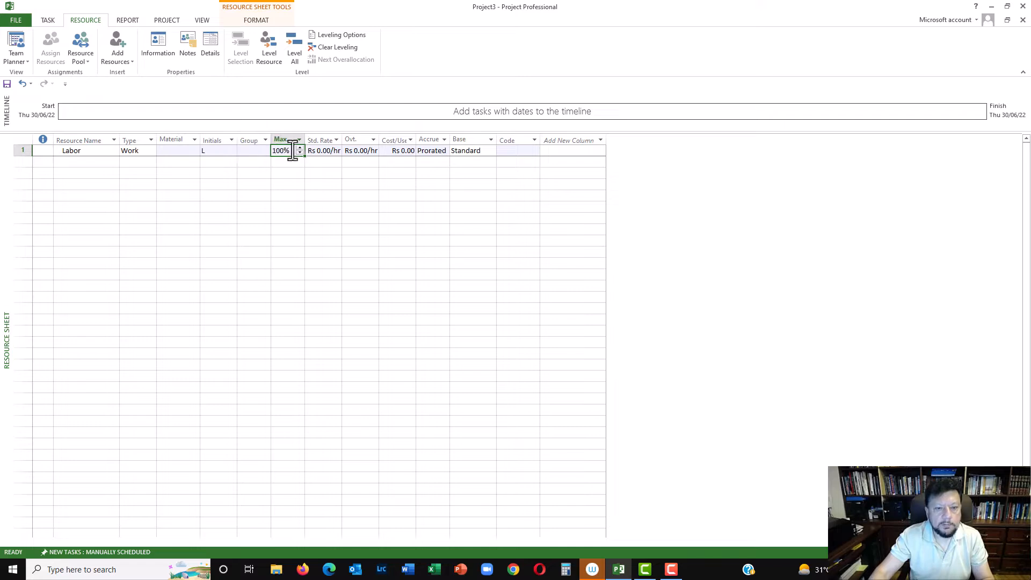
left_click(300, 149)
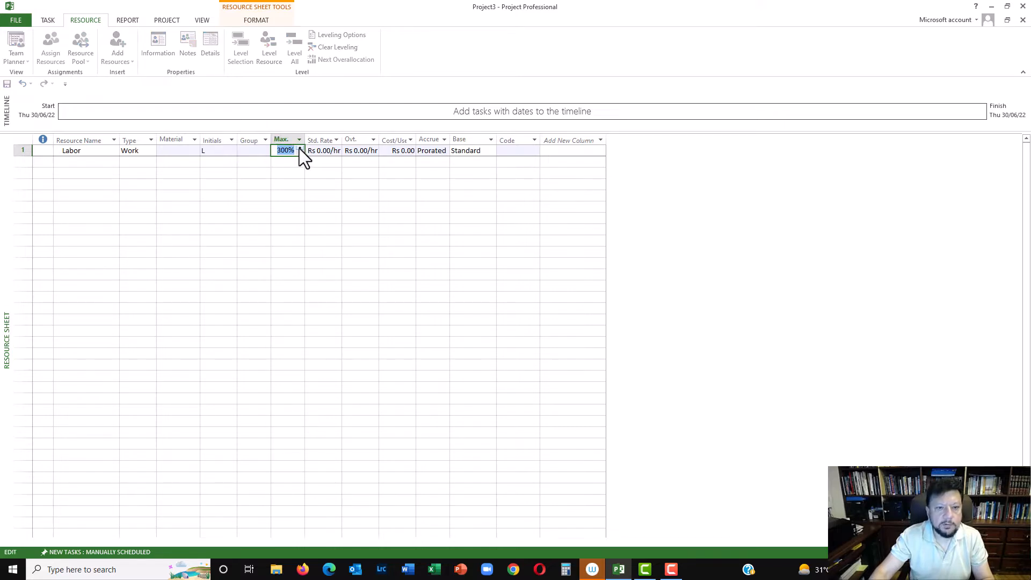
left_click(299, 149)
Set Labor's standard rate to Rs 100/hr and overtime rate to Rs 200/hr, and widen both rate columns.
left_click(316, 150)
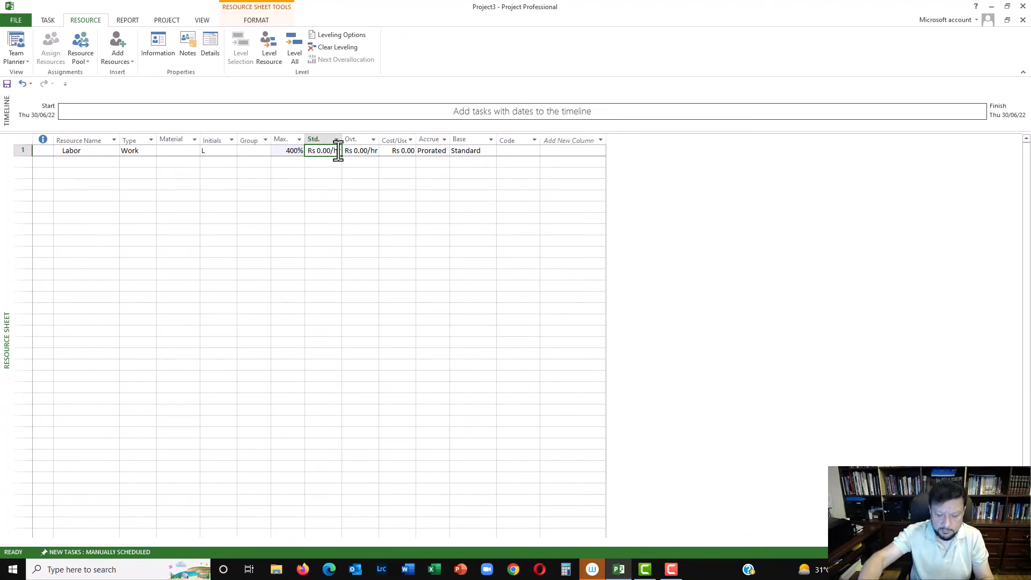
key("BackSpace")
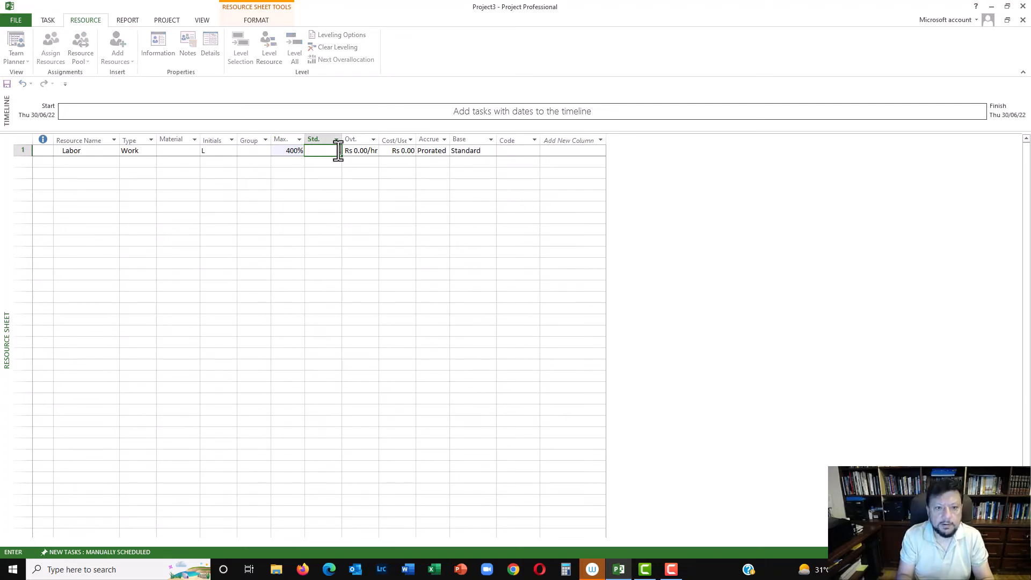
type("100")
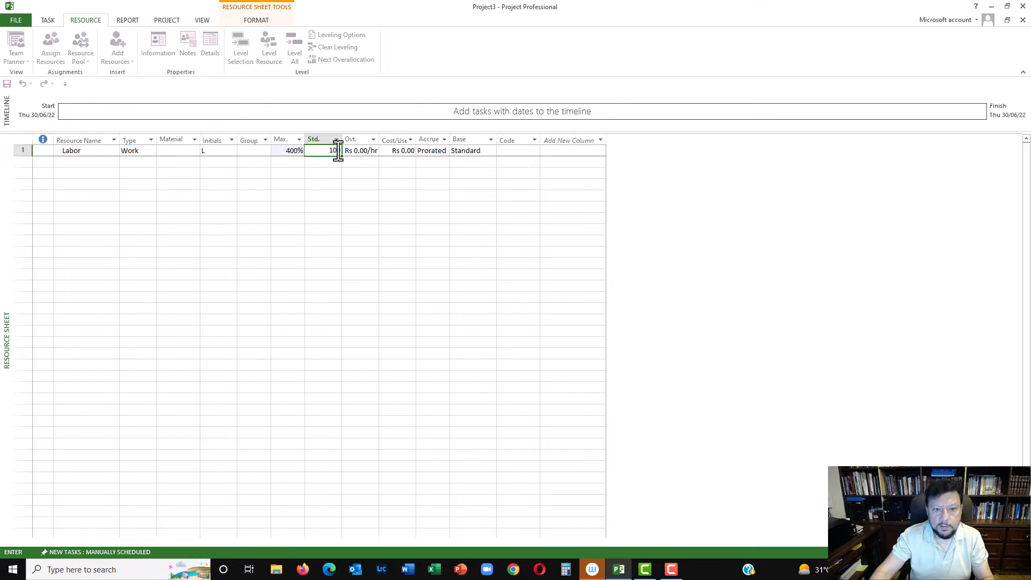
left_click(371, 150)
type("200")
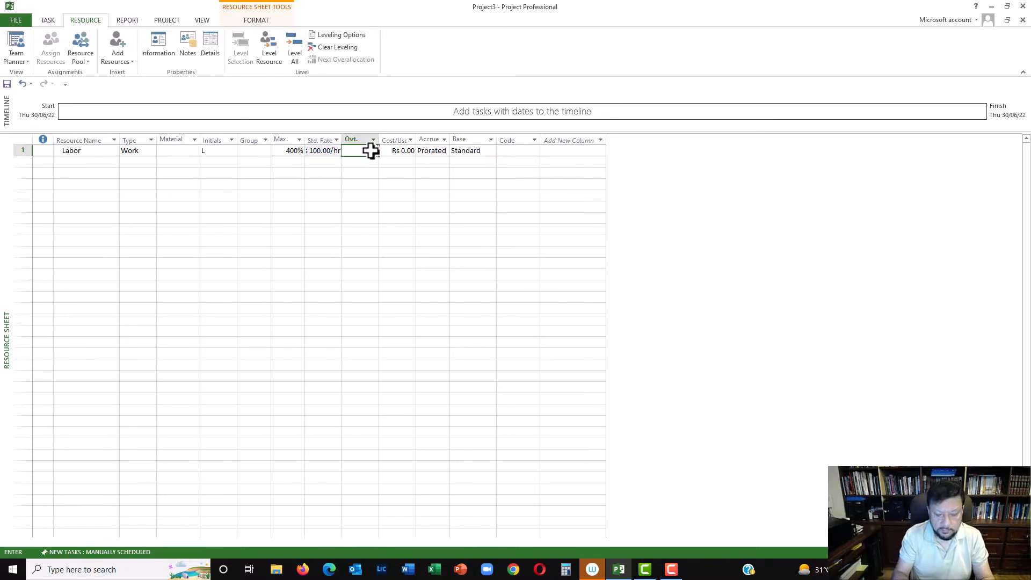
left_click(394, 152)
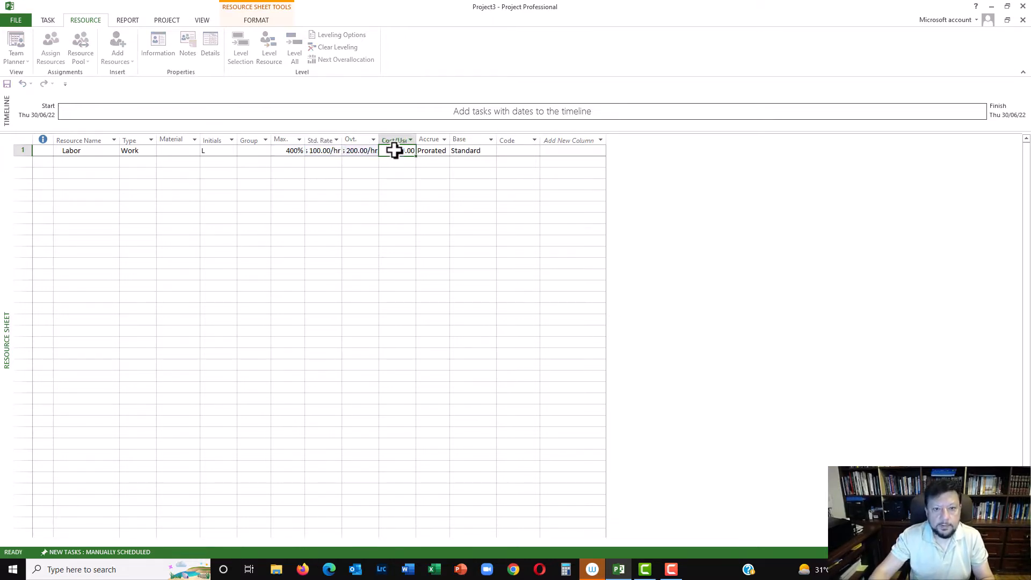
left_click_drag(343, 138, 392, 140)
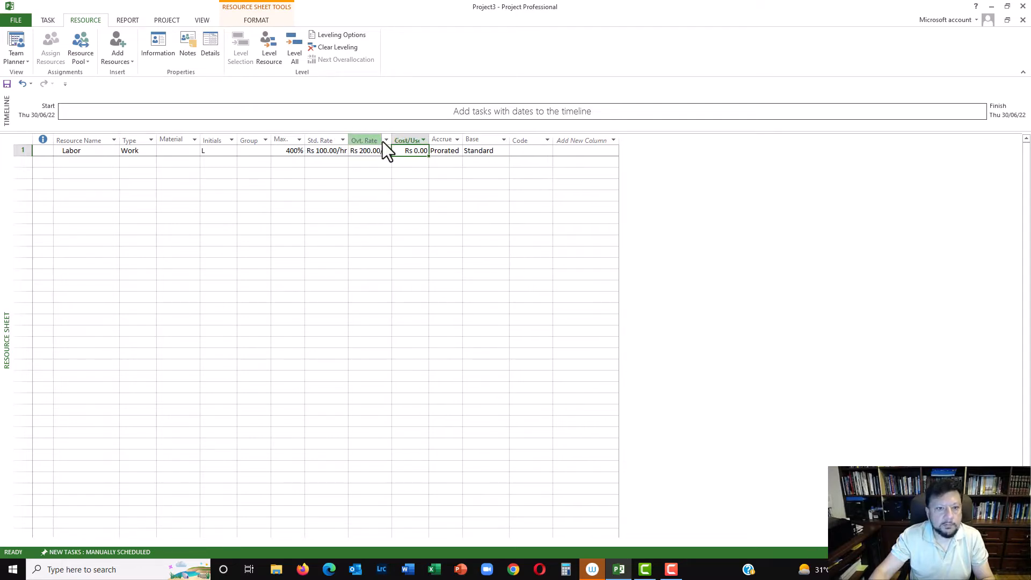
In Labor's resource information, add a row effective Sun 10/07/22 to cost rate table A.
left_click(154, 46)
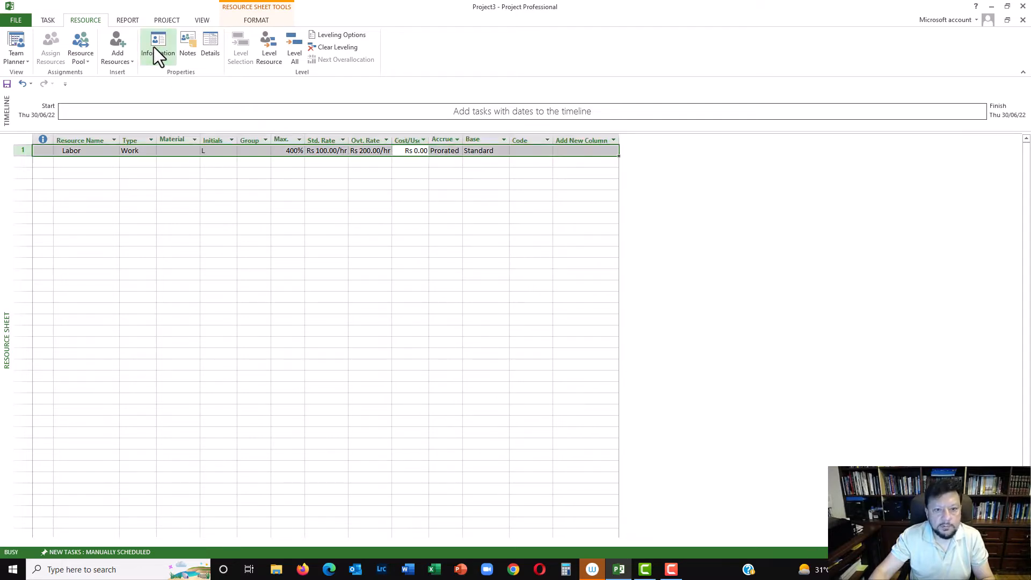
left_click_drag(511, 162, 326, 168)
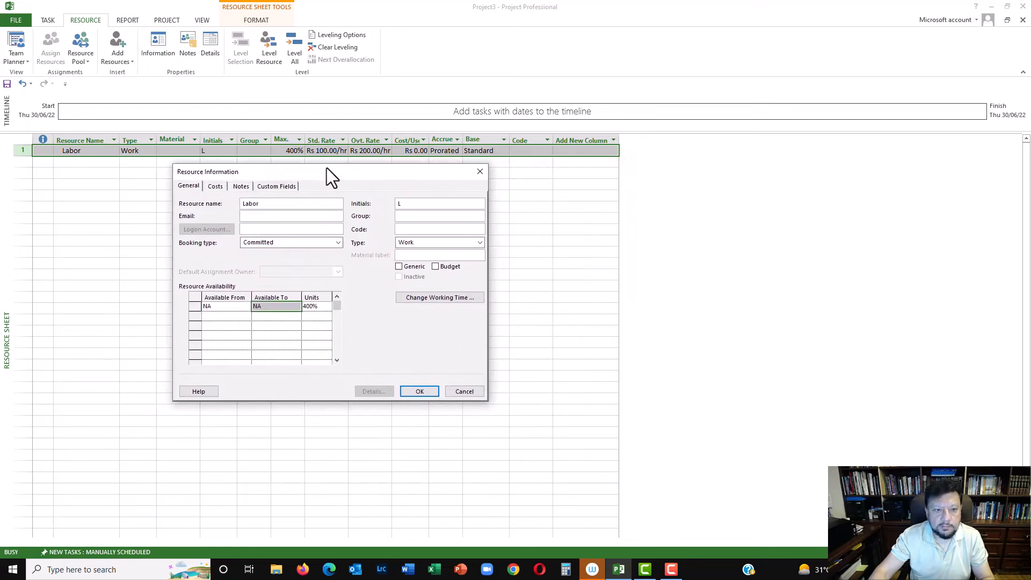
left_click(216, 186)
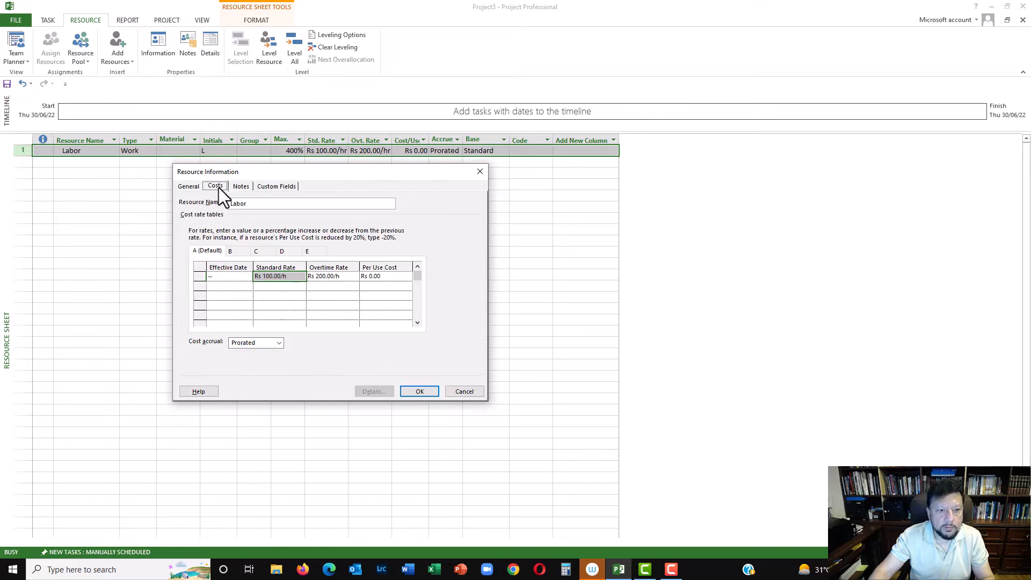
left_click(230, 287)
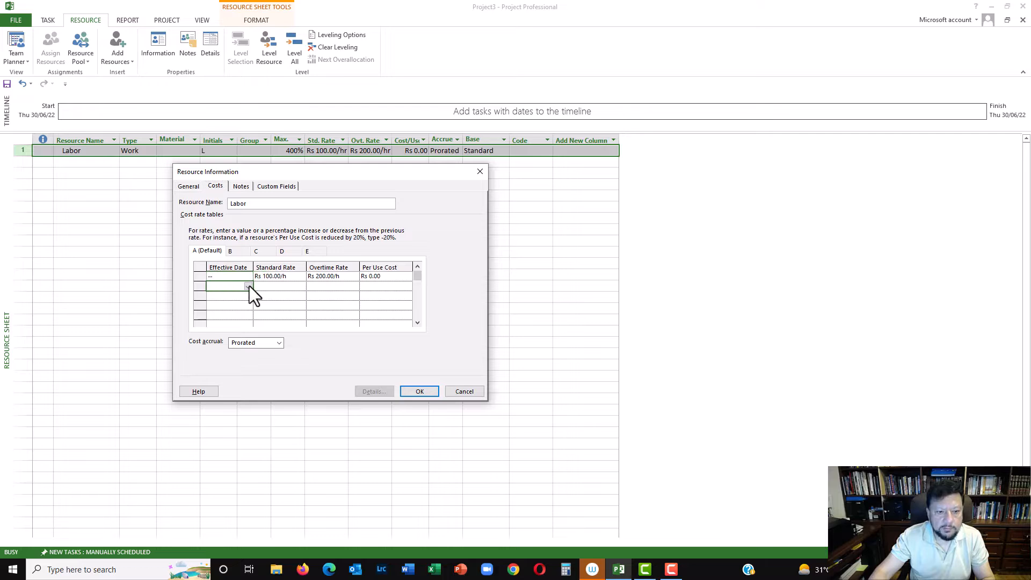
left_click(248, 286)
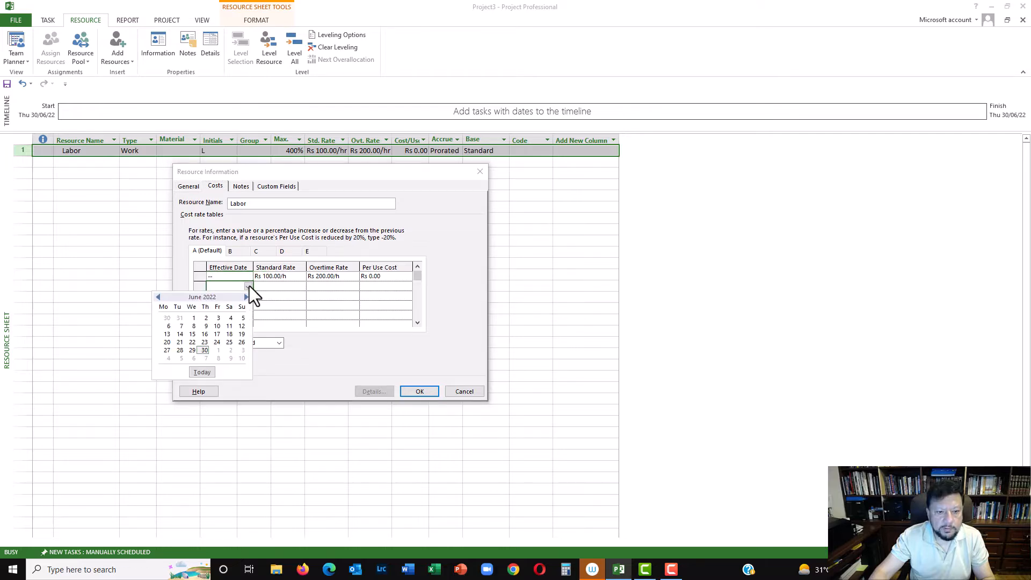
left_click(240, 359)
Give the 10/07/22 row of Labor's cost rate table A a standard rate of 150 and an overtime rate of 300.
left_click(277, 289)
type("1")
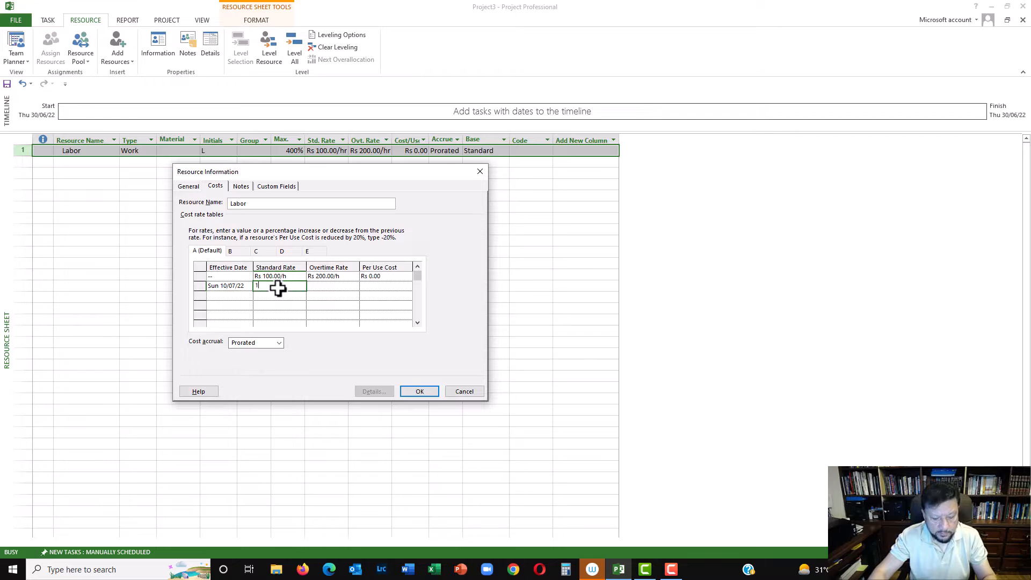
type("50")
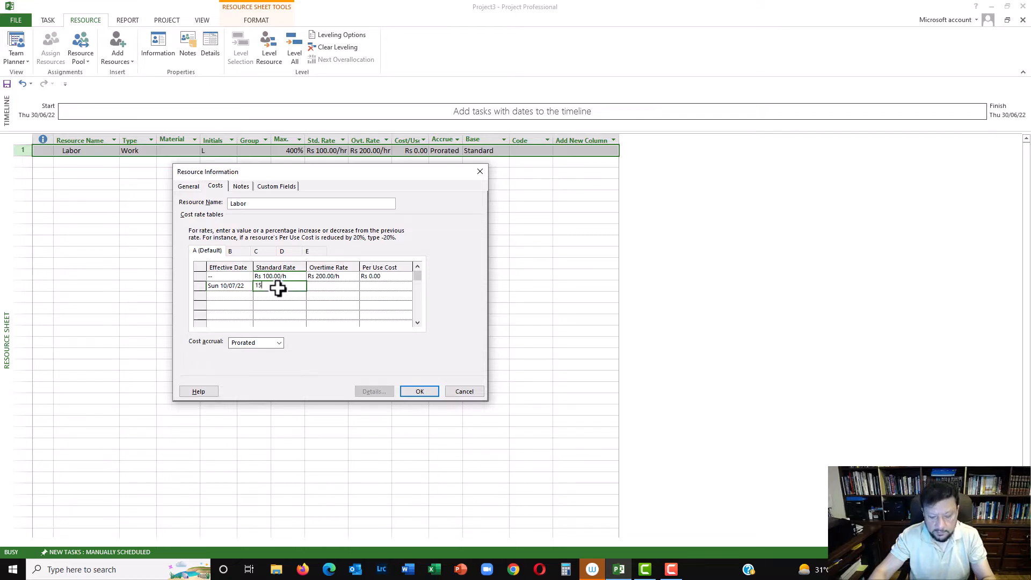
left_click(321, 288)
type("3")
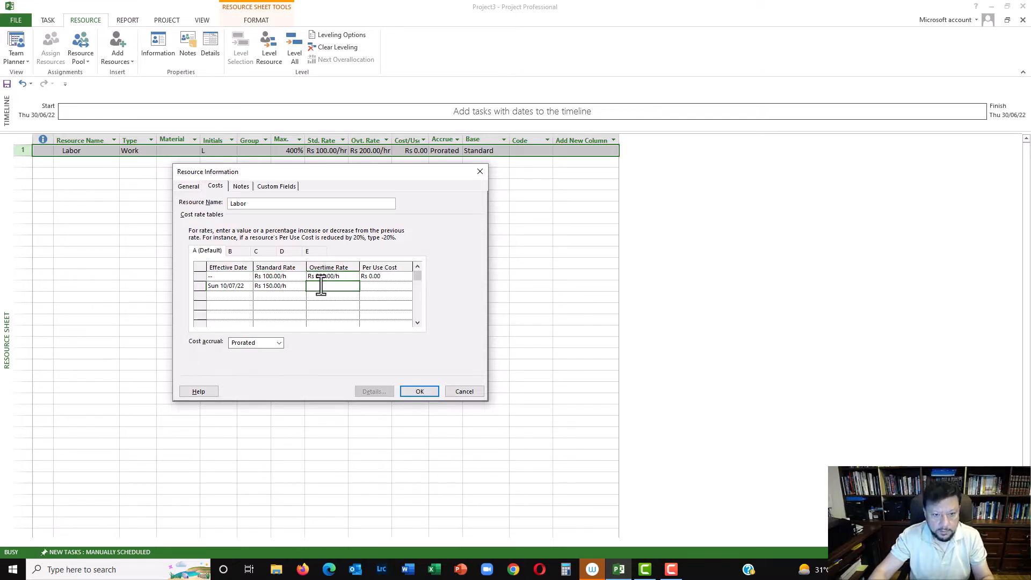
type("00")
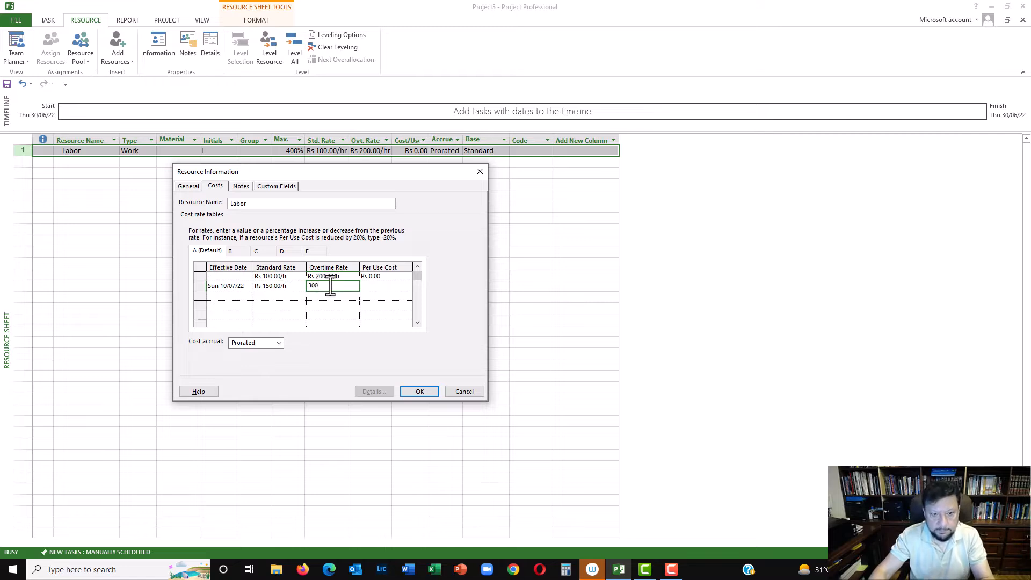
left_click(363, 287)
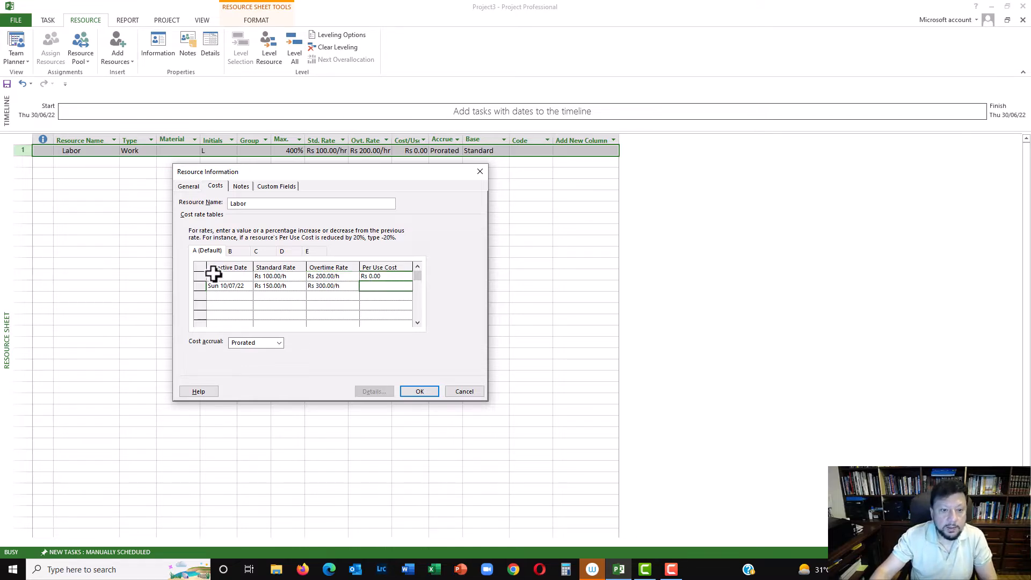
Set cost rate table B to a standard rate of 400 and an overtime rate of 800, compare it with table A, and accept the resource information.
left_click(238, 253)
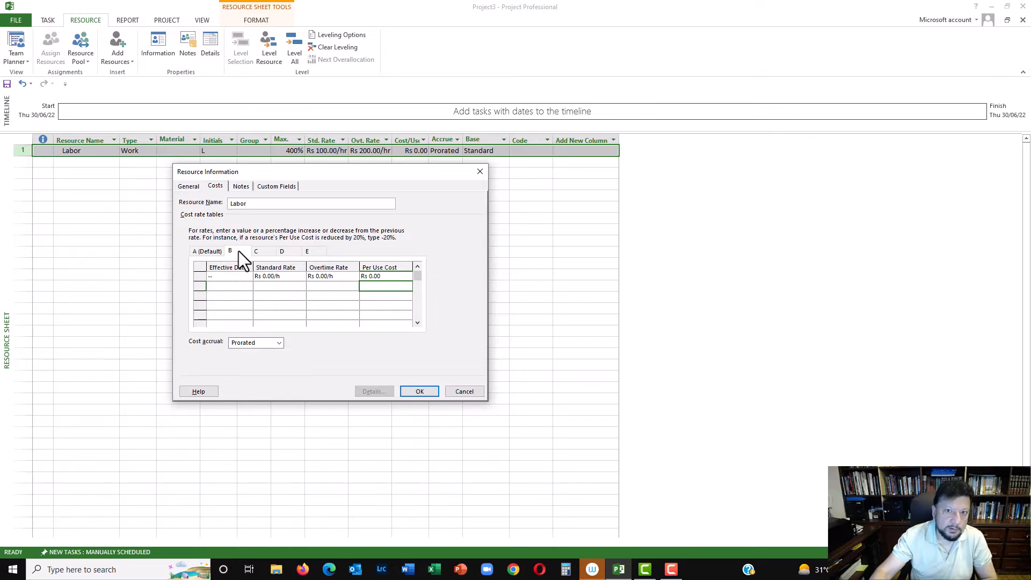
left_click(274, 279)
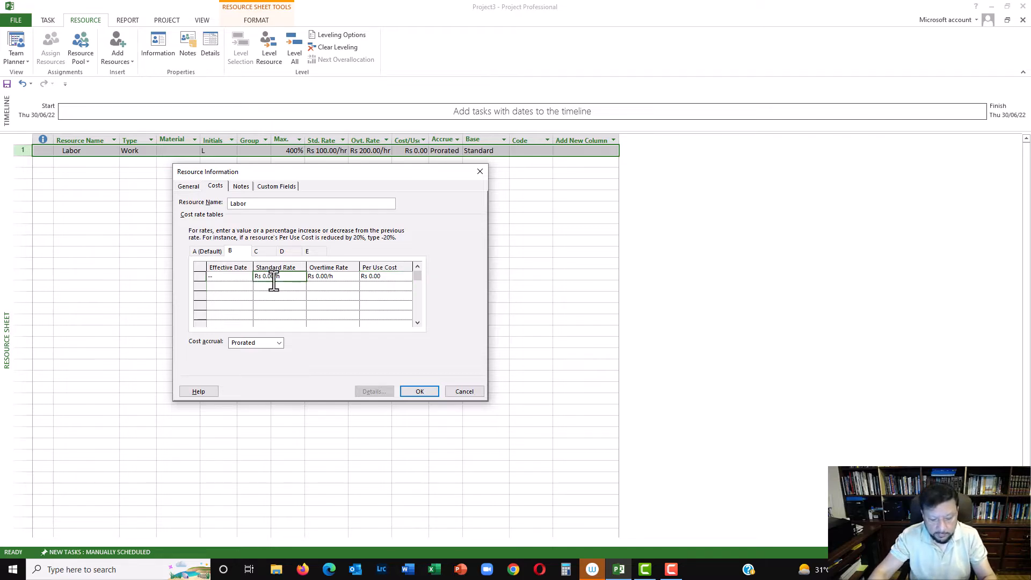
type("400")
left_click(318, 275)
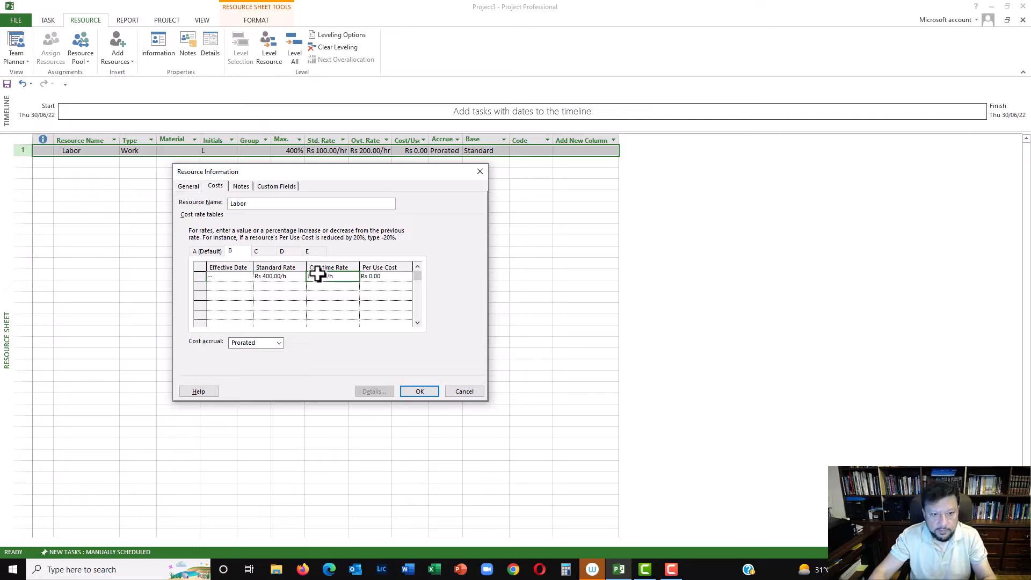
type("800")
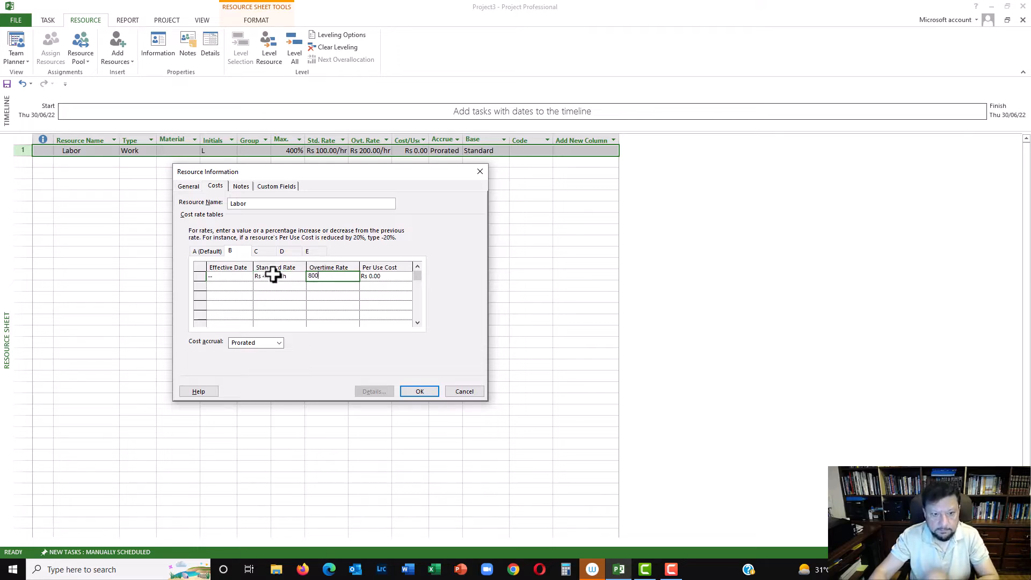
left_click(221, 276)
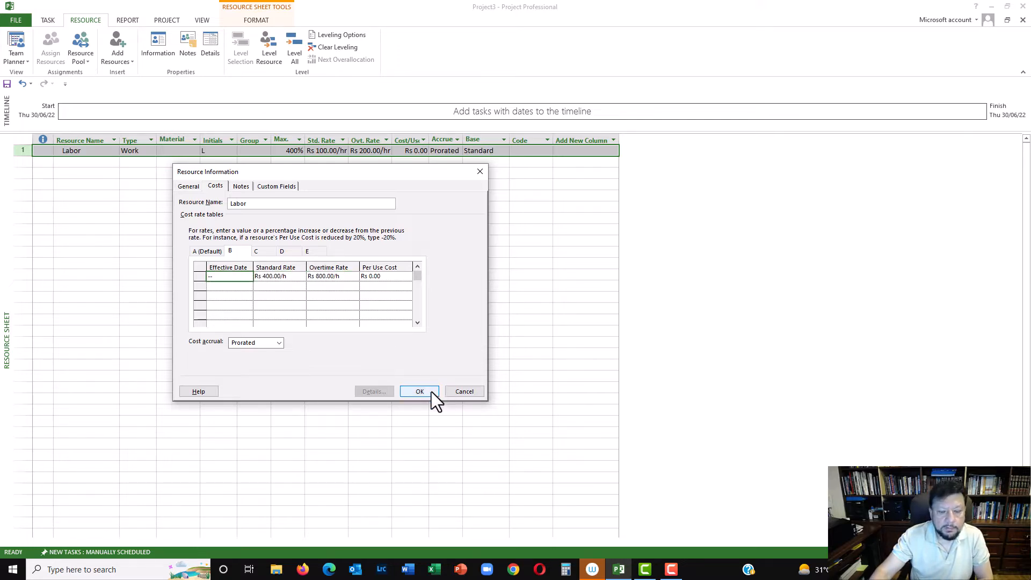
left_click(209, 252)
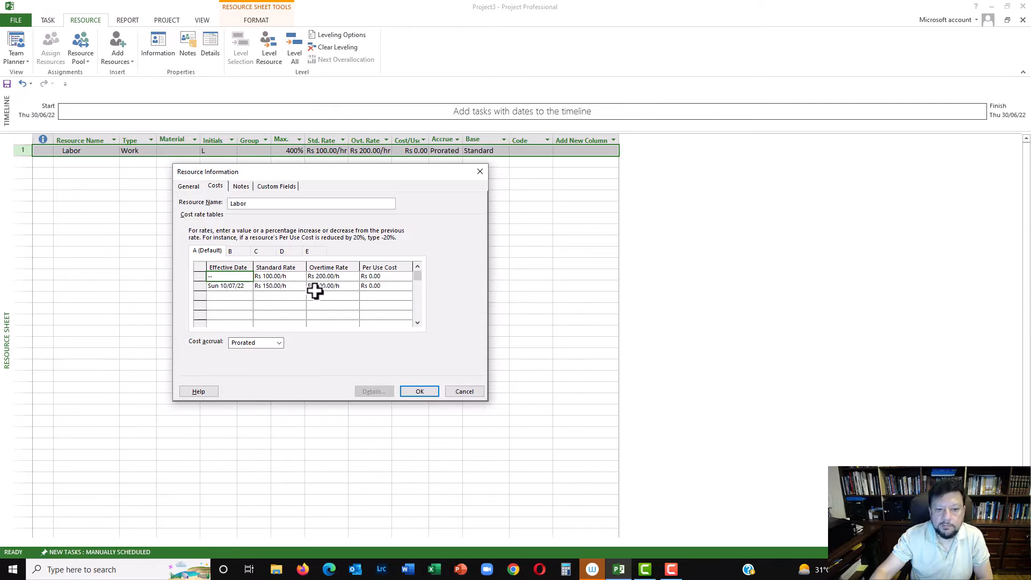
left_click(239, 253)
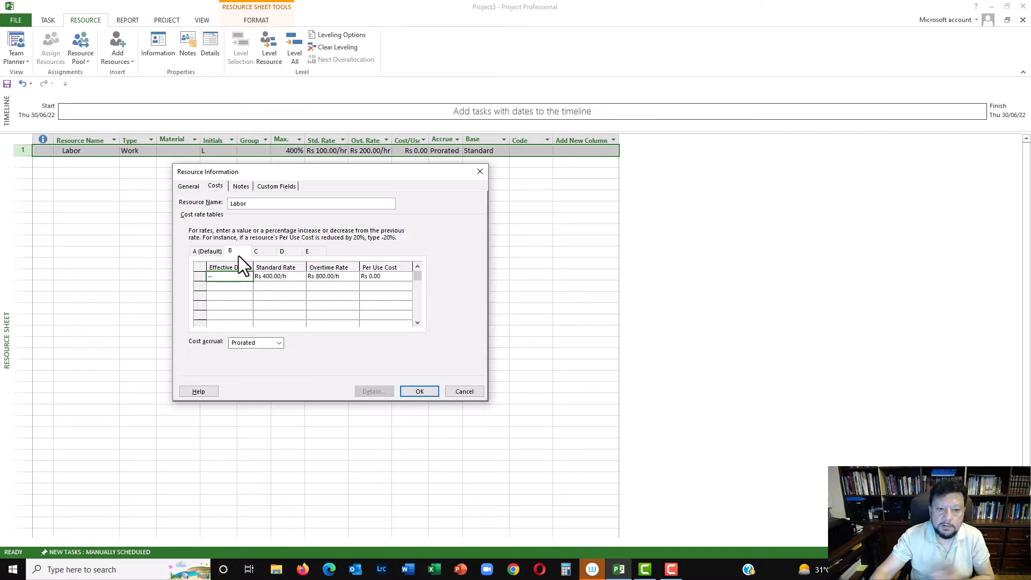
left_click(420, 391)
Switch to the Gantt Chart view and set new tasks to Auto Scheduled.
left_click(48, 20)
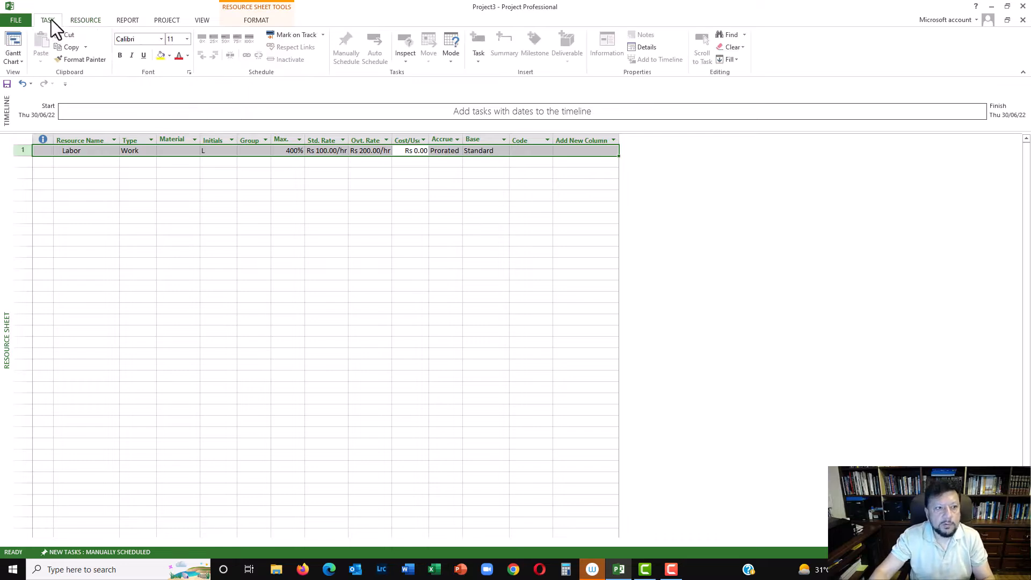
left_click(15, 52)
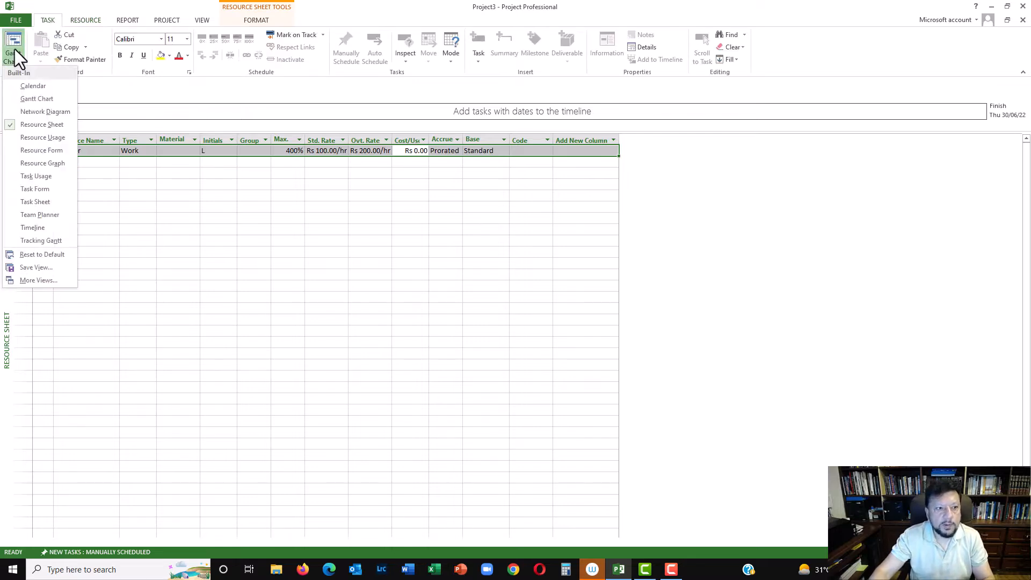
left_click(29, 99)
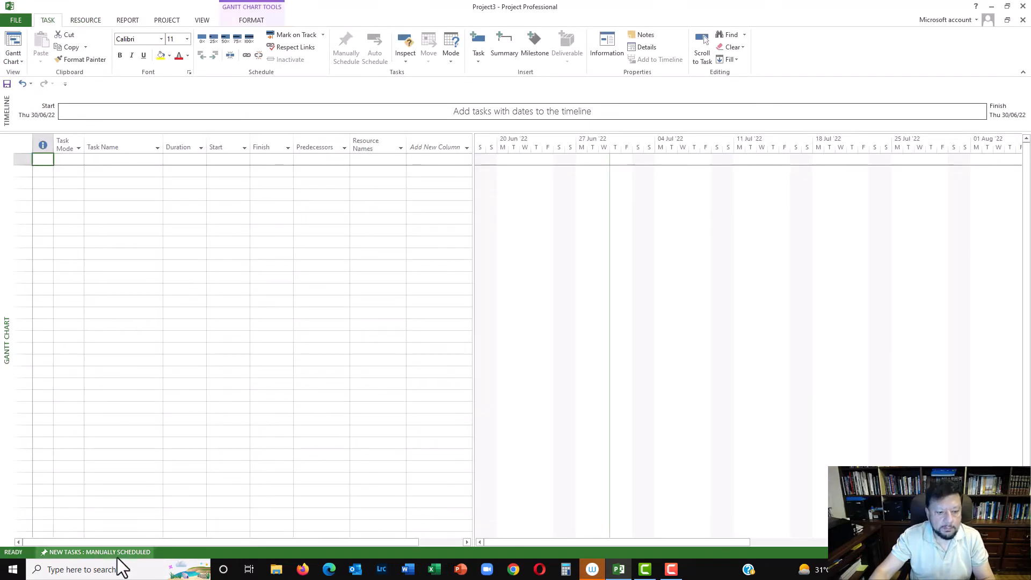
left_click(102, 524)
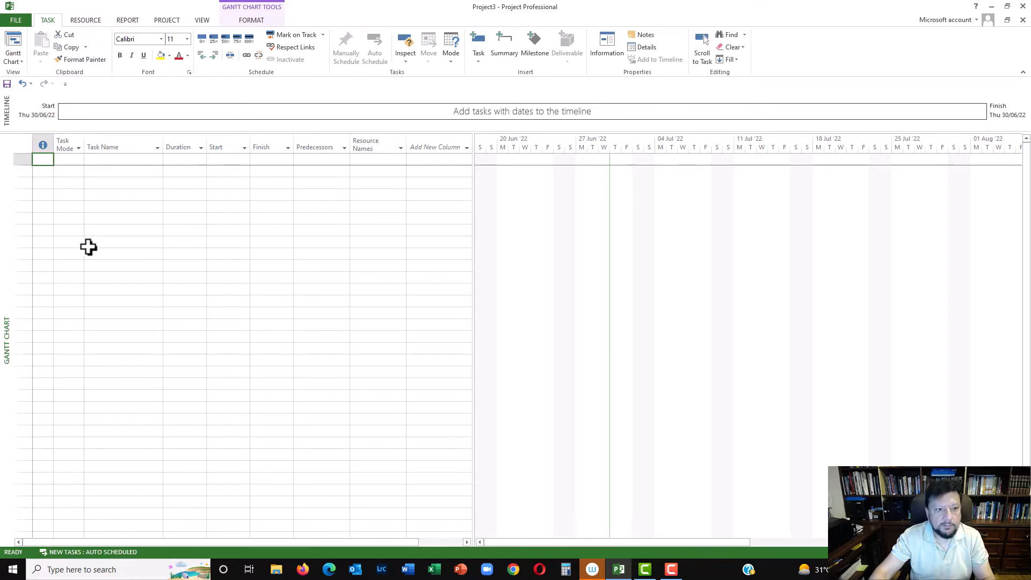
Add a first task named "Task 1 - Standard" with a duration of 10 days.
left_click(103, 160)
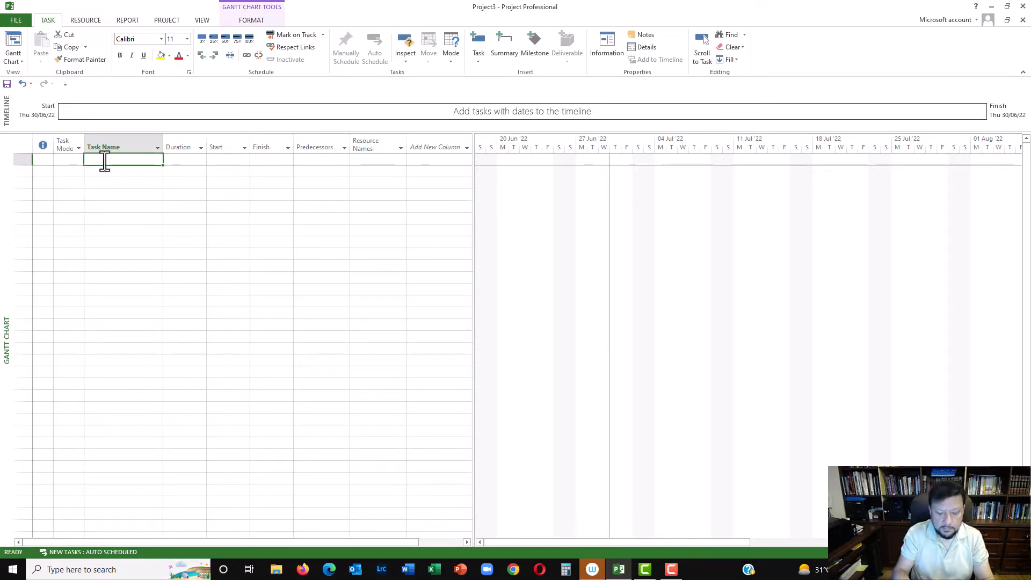
type("Task 1")
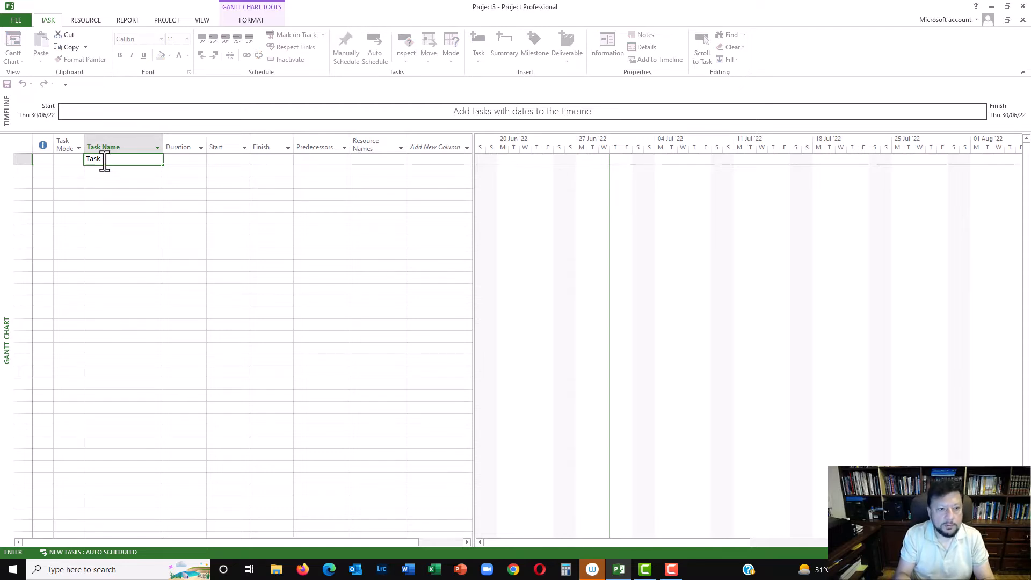
type(" - Standard")
key("Tab")
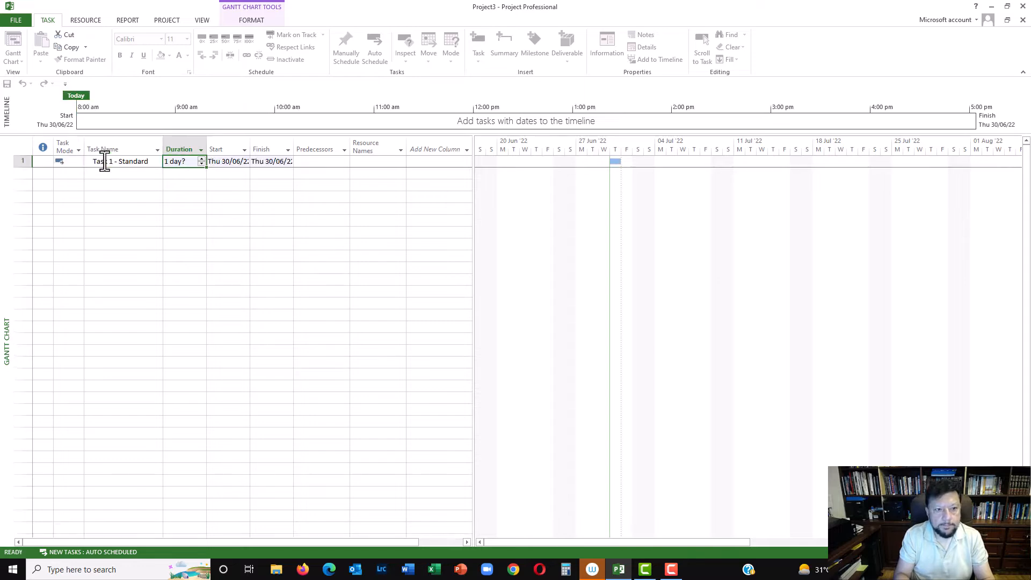
type("10")
key("Return")
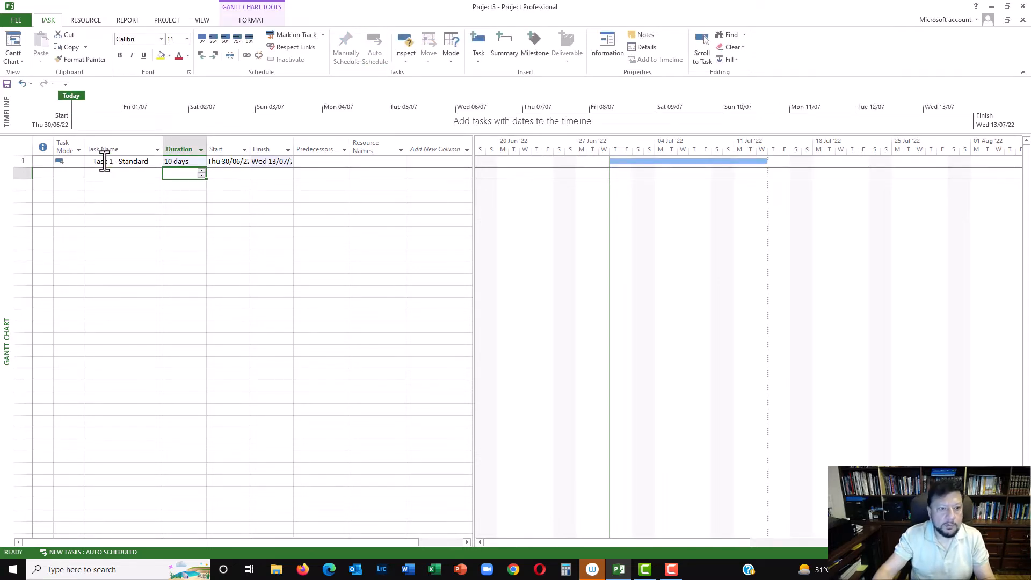
Add a second task named "Task 2 - Use OT" with a duration of 10 days.
left_click(110, 175)
type("Task 2 - e OT")
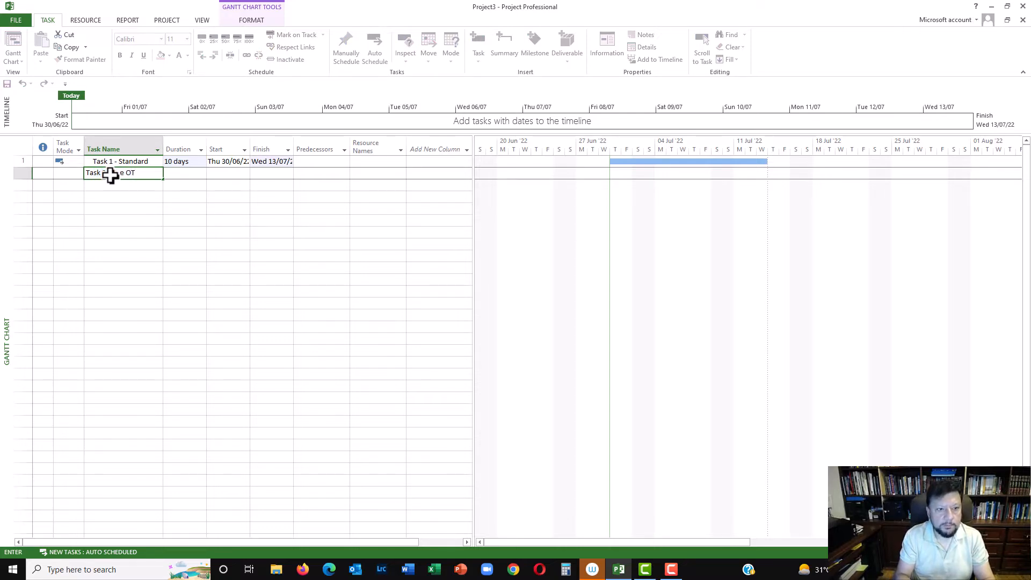
key("Return")
key("Up")
key("Right")
type("10")
key("Return")
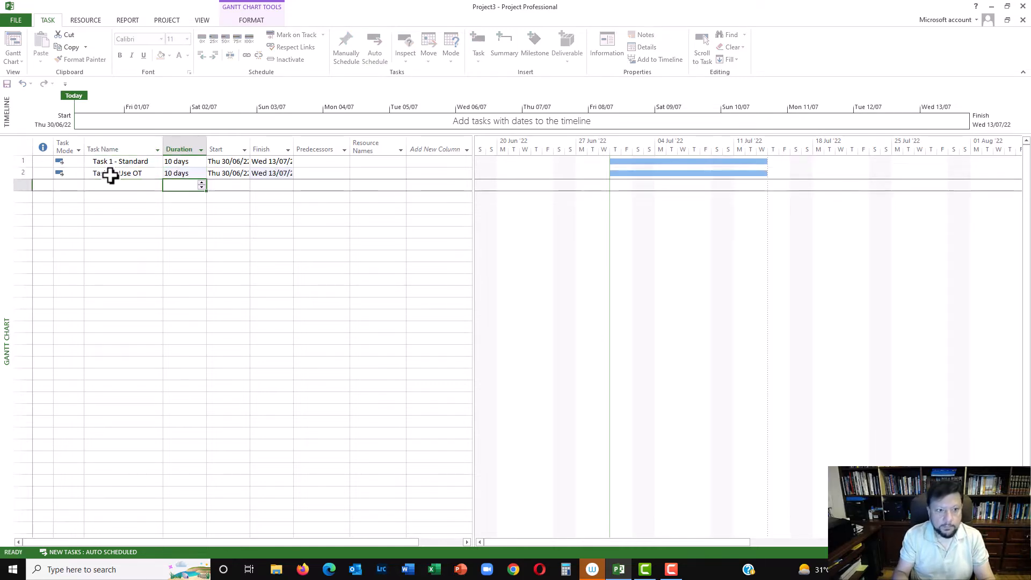
Add two more tasks named "Task 3 - Change in Rate" and "Task 4 - Rate Table".
key("Left")
type("Task 3")
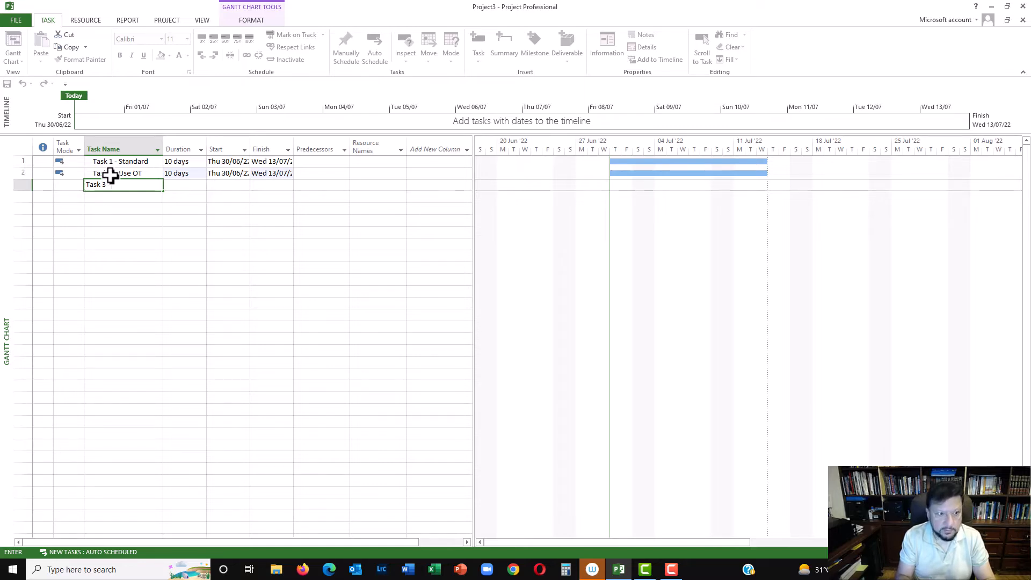
type("ange in Rate")
key("Return")
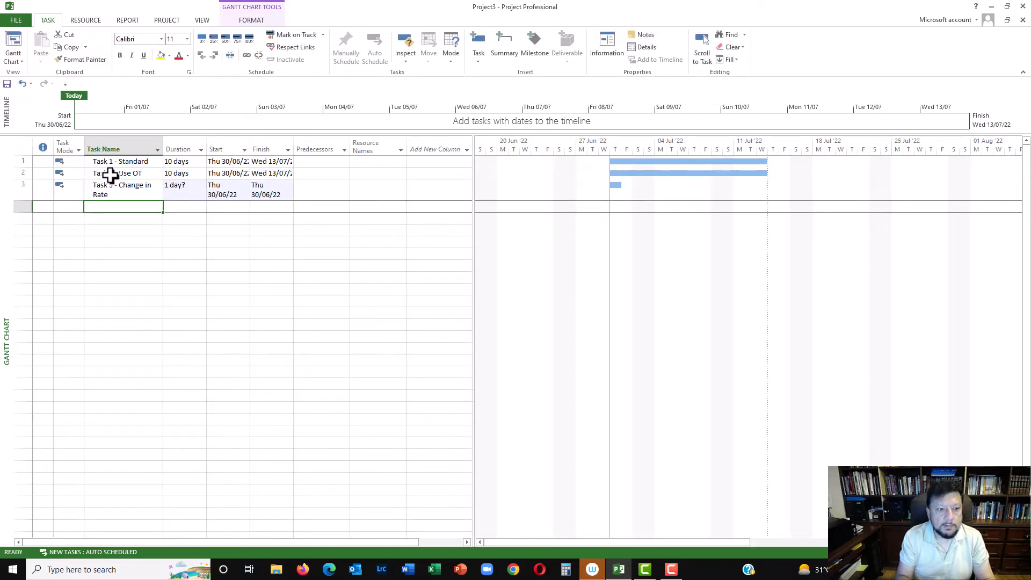
type("Task 4")
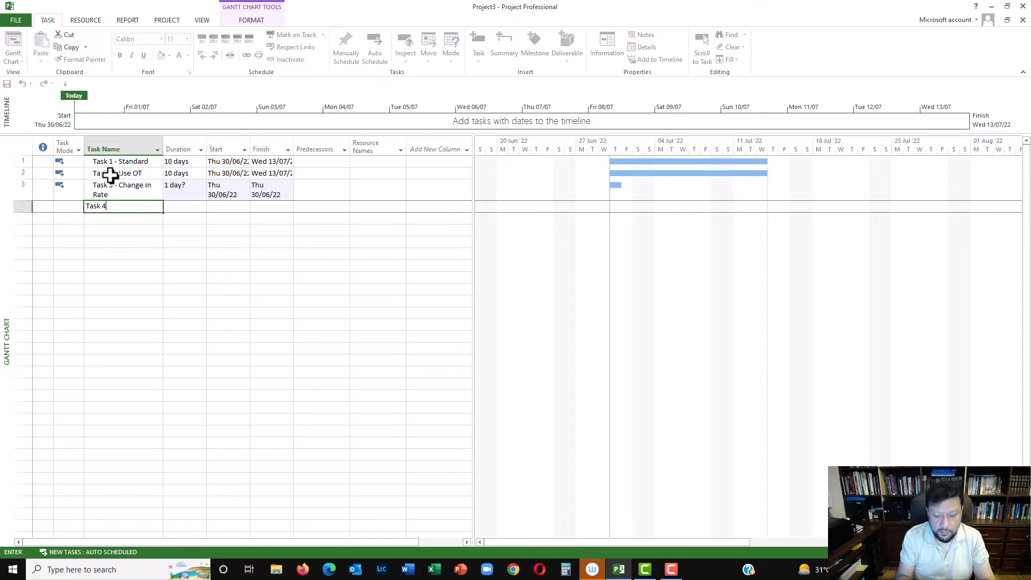
type("-")
key("BackSpace")
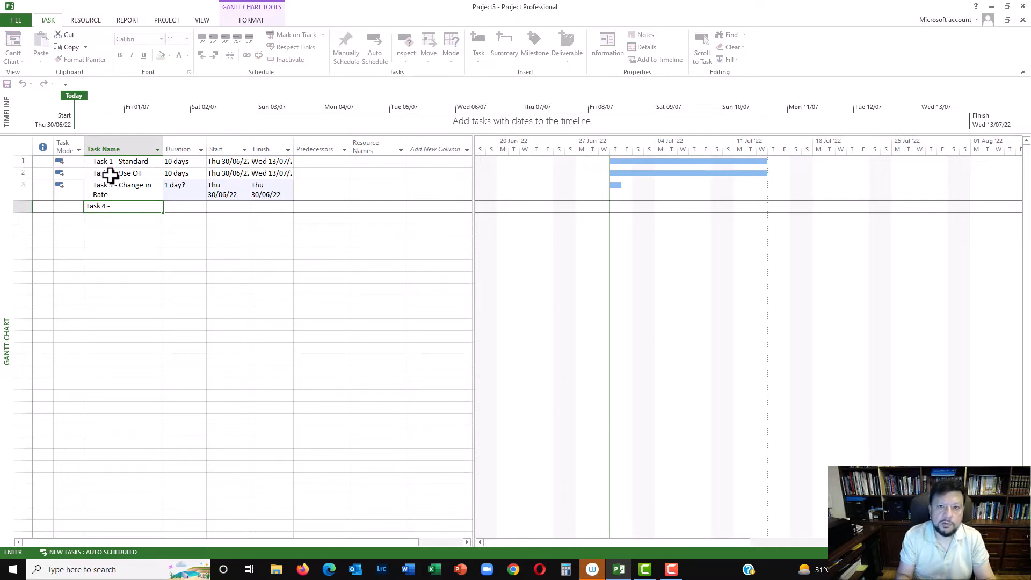
type("- Rate ")
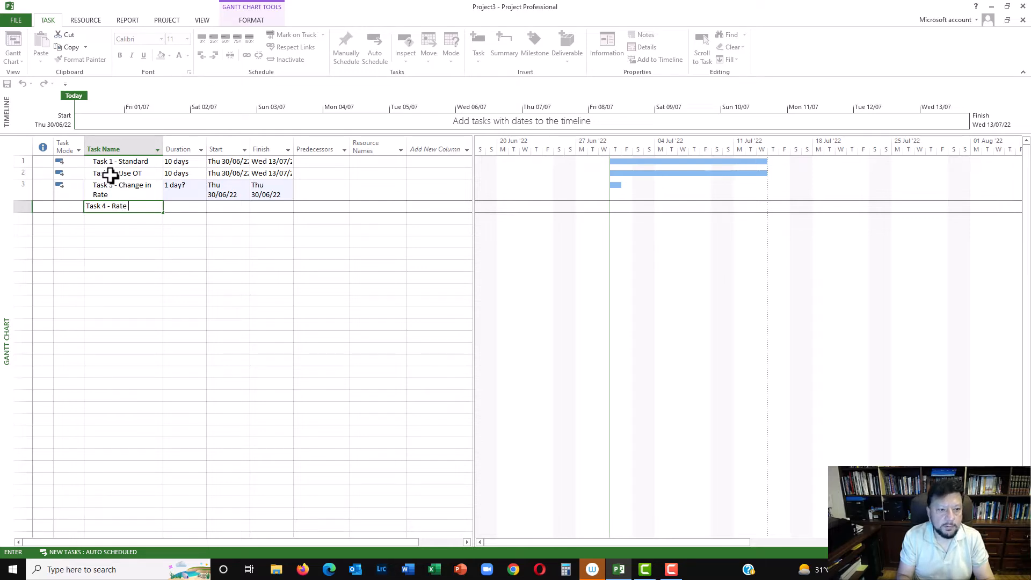
type("Table")
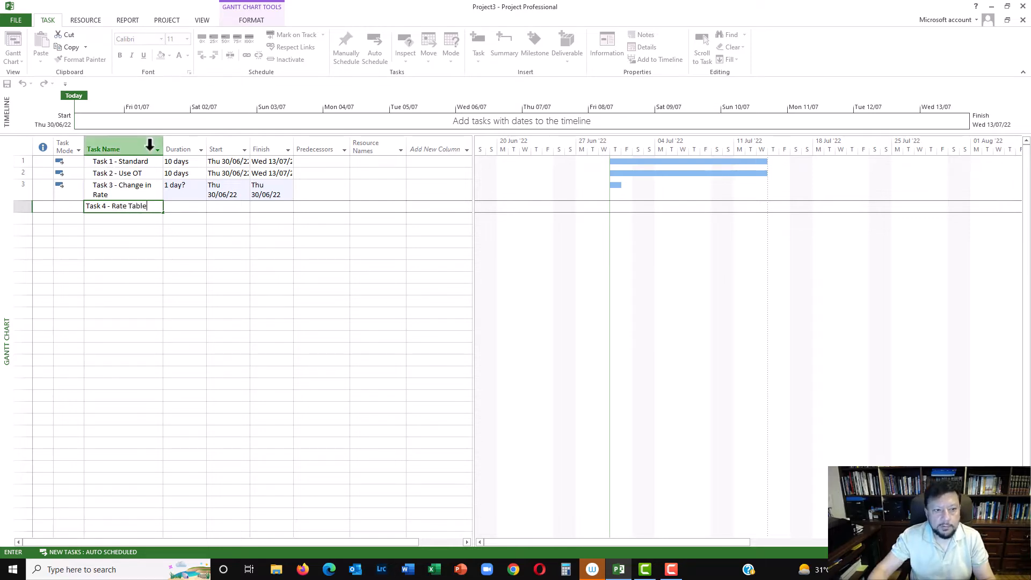
Fill the 10-day duration from Task 2 down to Tasks 3 and 4, and fit the Start and Finish columns to their dates.
left_click(199, 189)
left_click(187, 172)
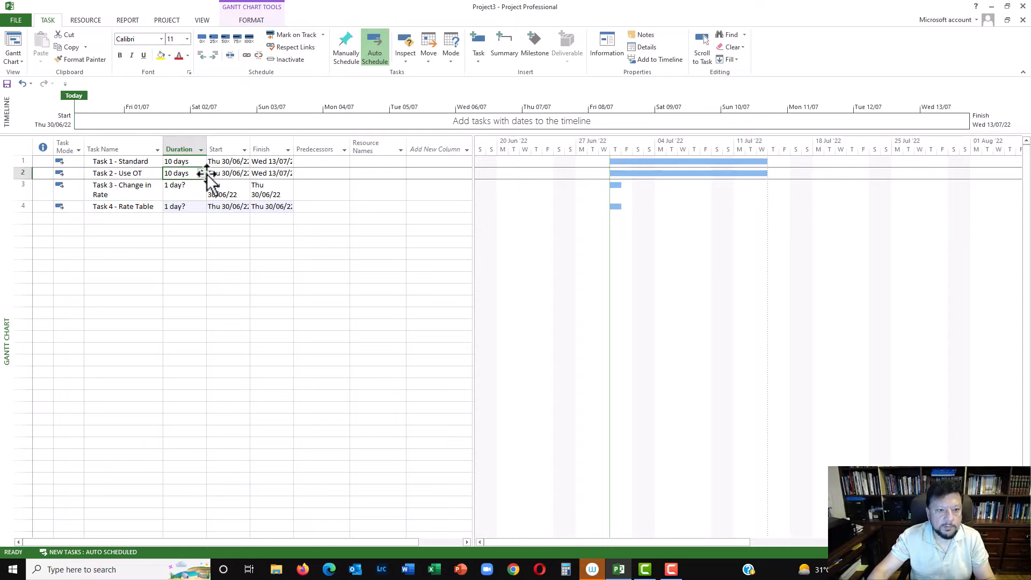
left_click_drag(204, 200, 203, 211)
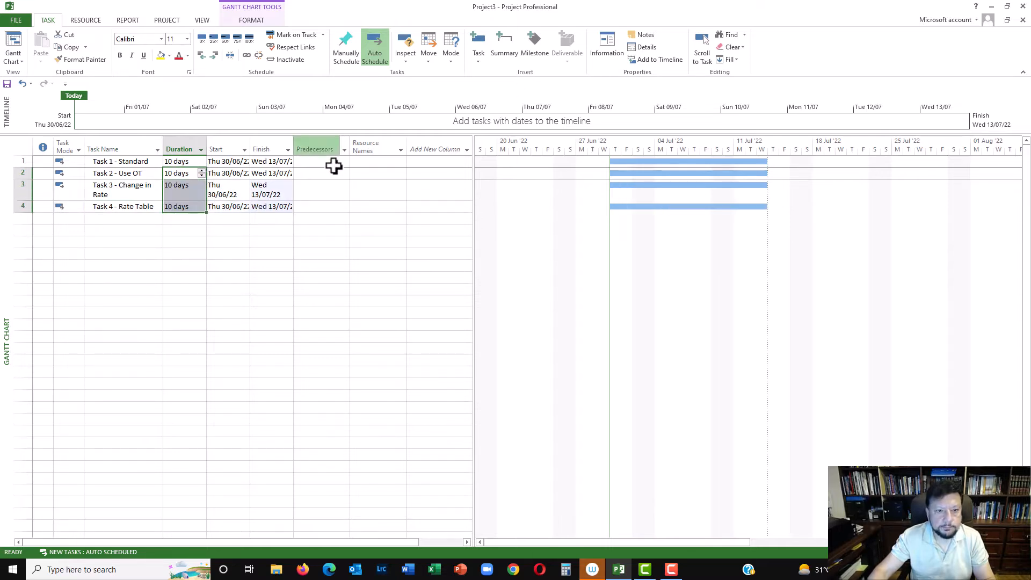
double_click(295, 147)
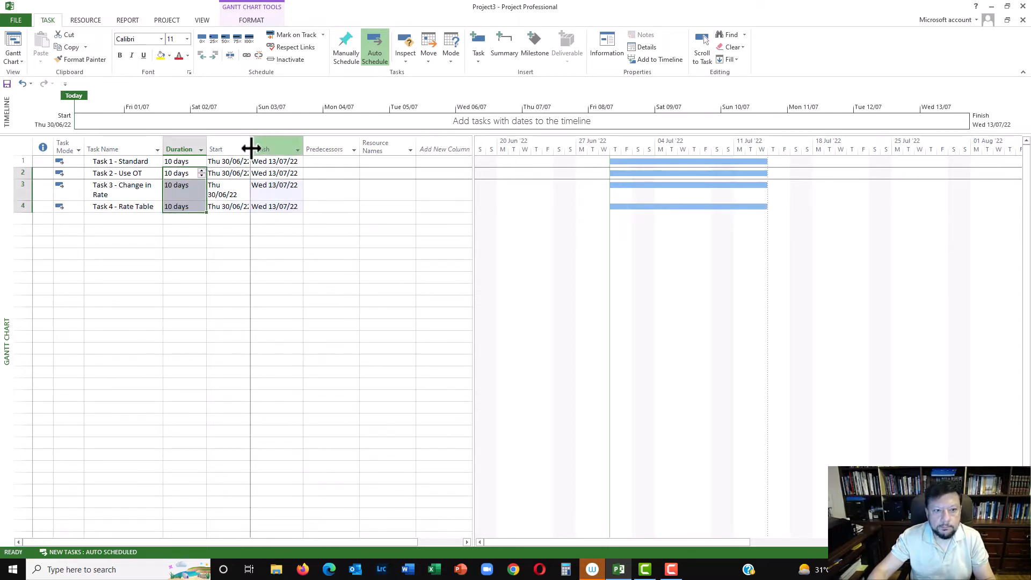
double_click(251, 147)
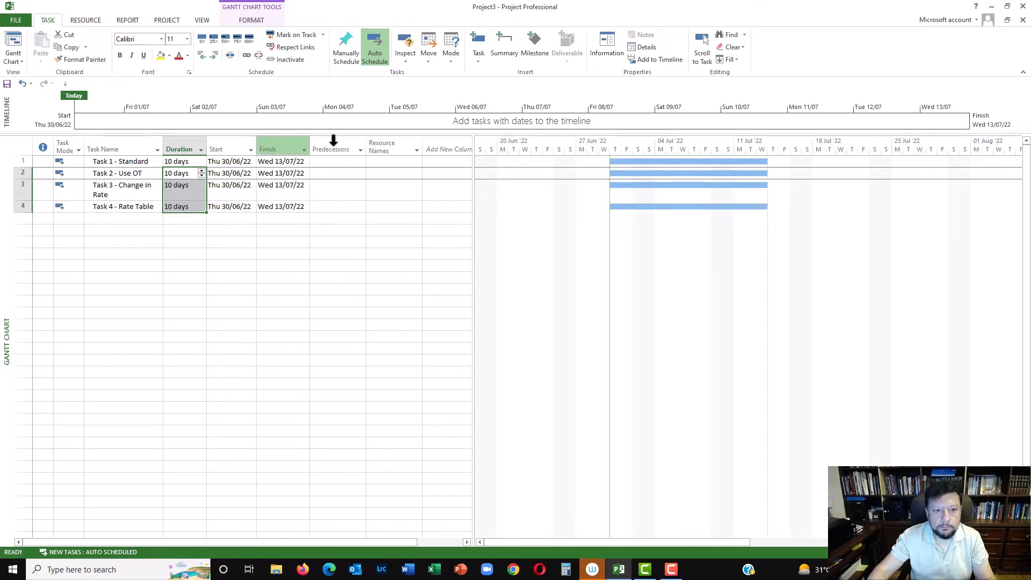
Assign the Labor resource to Task 1 and fill the assignment down to Tasks 2, 3 and 4.
left_click(393, 162)
left_click(417, 161)
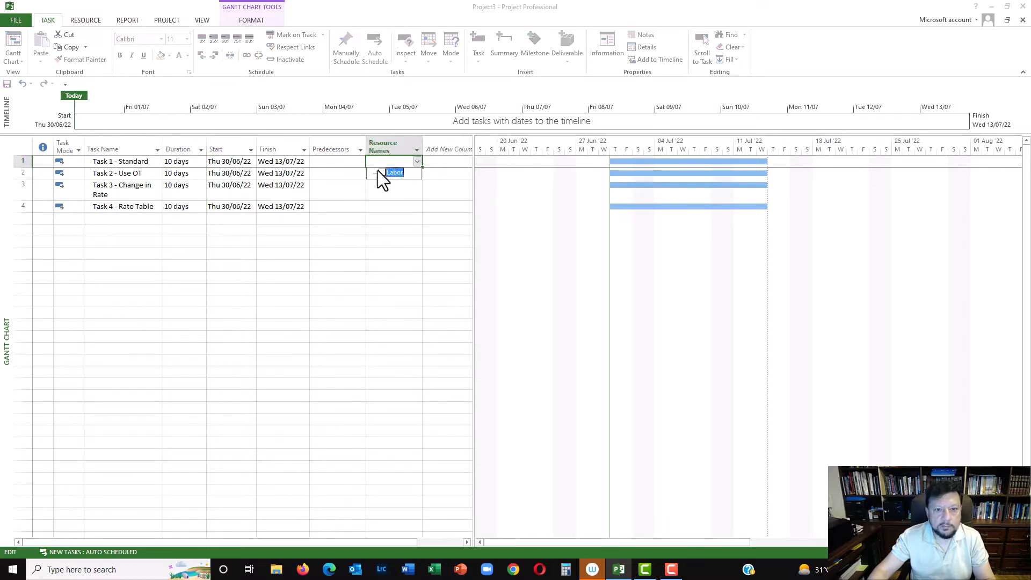
left_click(416, 163)
left_click_drag(423, 167, 414, 211)
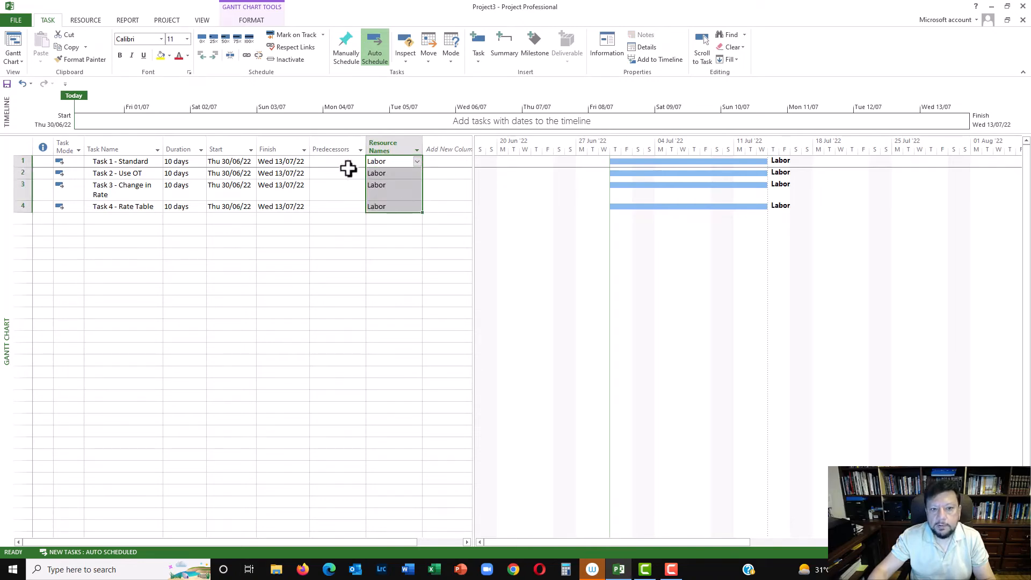
Hide the Predecessors column and add a Cost column after Resource Names, fitting the table pane to it.
right_click(335, 143)
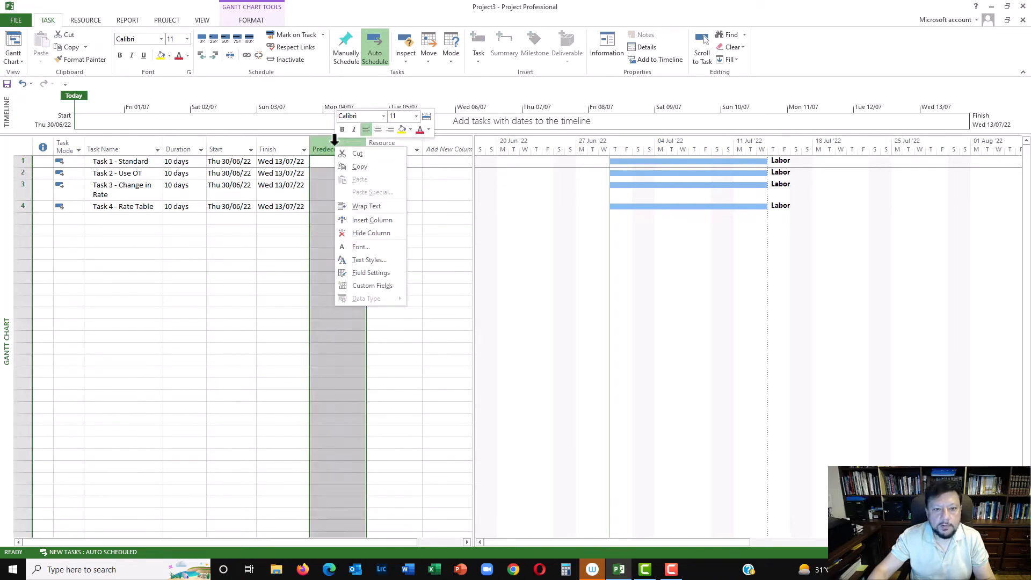
left_click(346, 231)
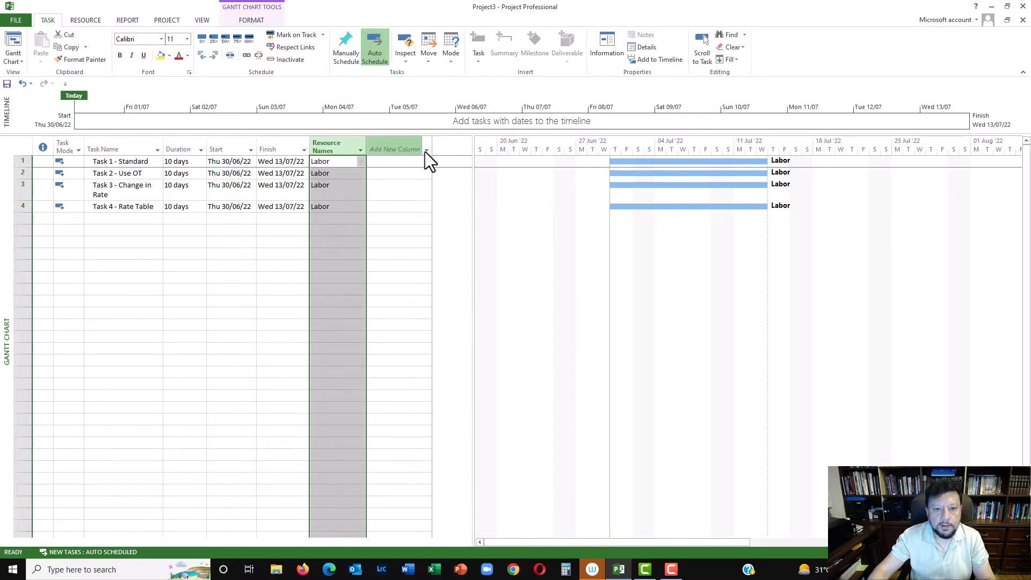
left_click(424, 152)
type("c")
left_click(385, 188)
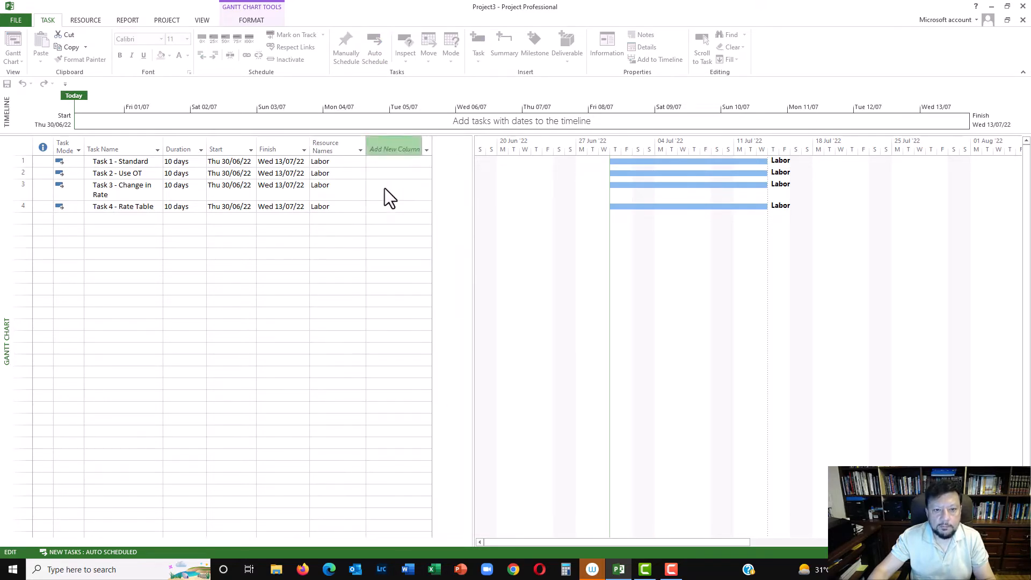
mouse_move(430, 143)
left_mouse_down()
mouse_move(417, 142)
mouse_move(441, 148)
mouse_move(417, 149)
left_mouse_up()
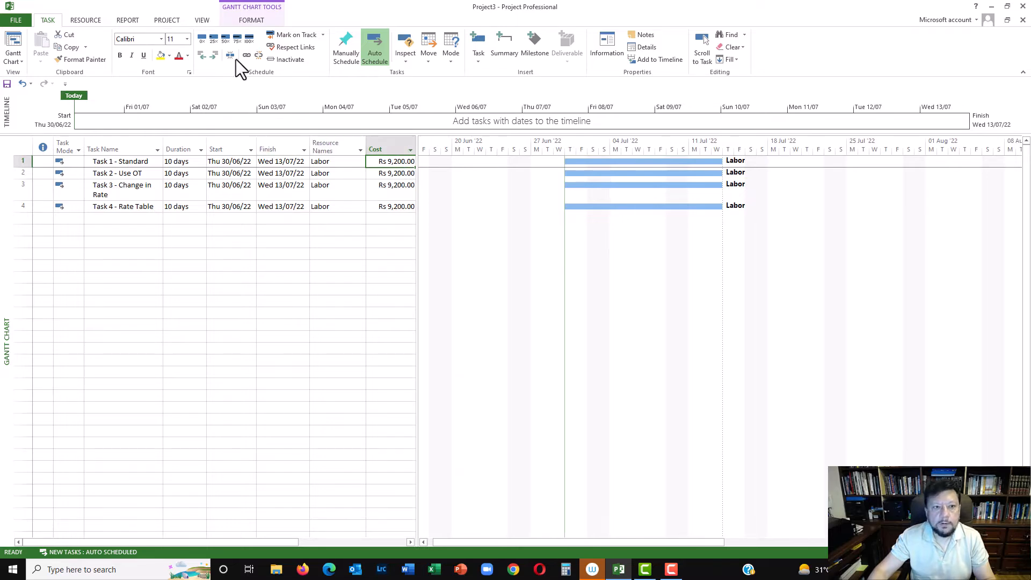
Set the baseline for the entire project.
left_click(174, 20)
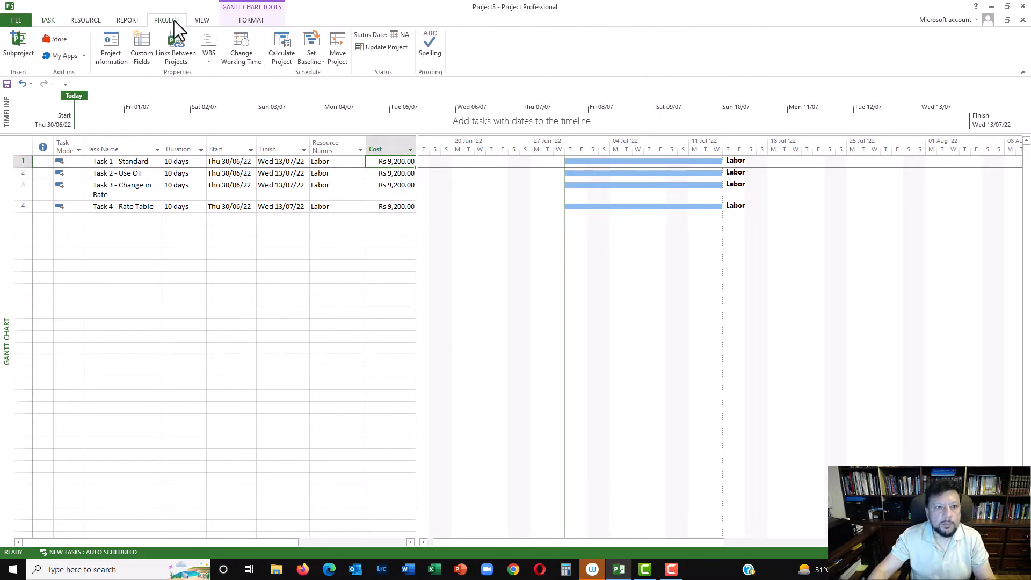
left_click(312, 56)
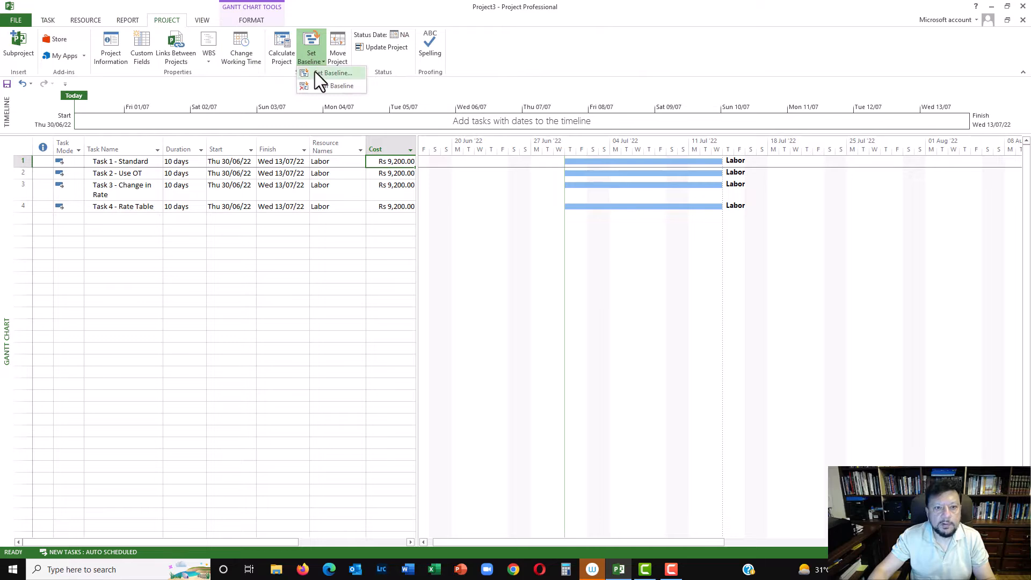
left_click(314, 73)
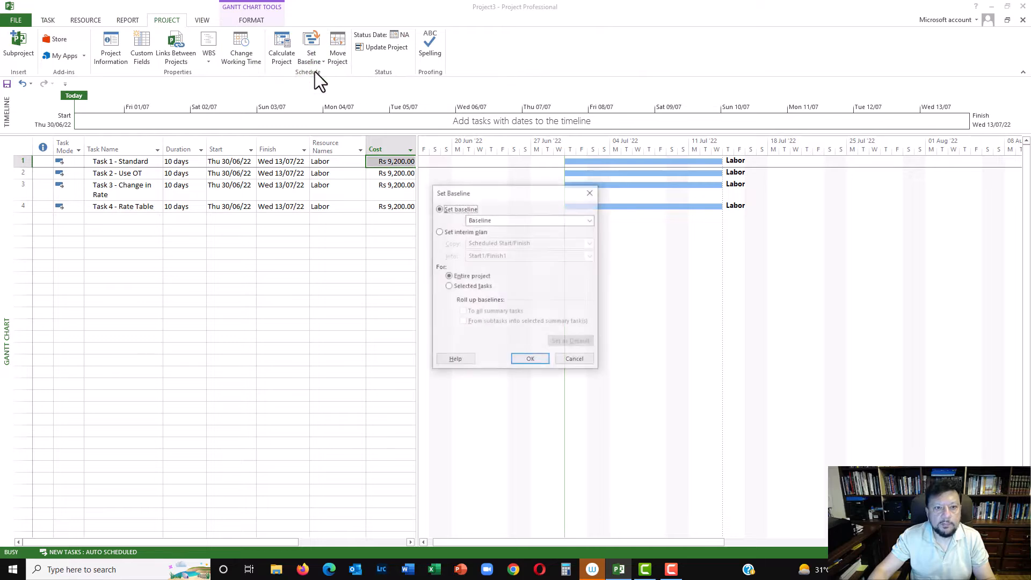
left_click(531, 361)
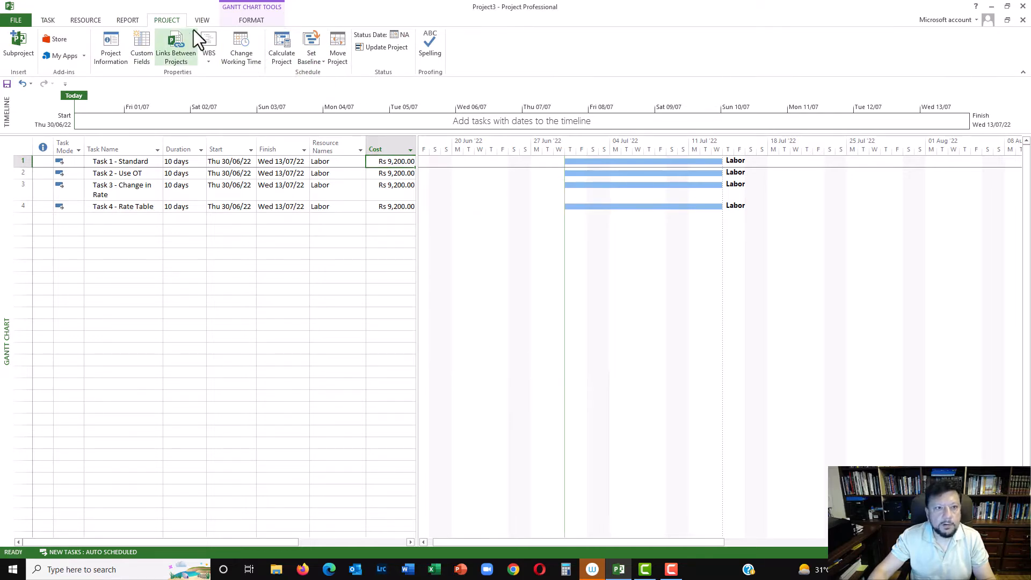
Display critical tasks and the baseline bars on the Gantt chart.
left_click(247, 20)
left_click(206, 34)
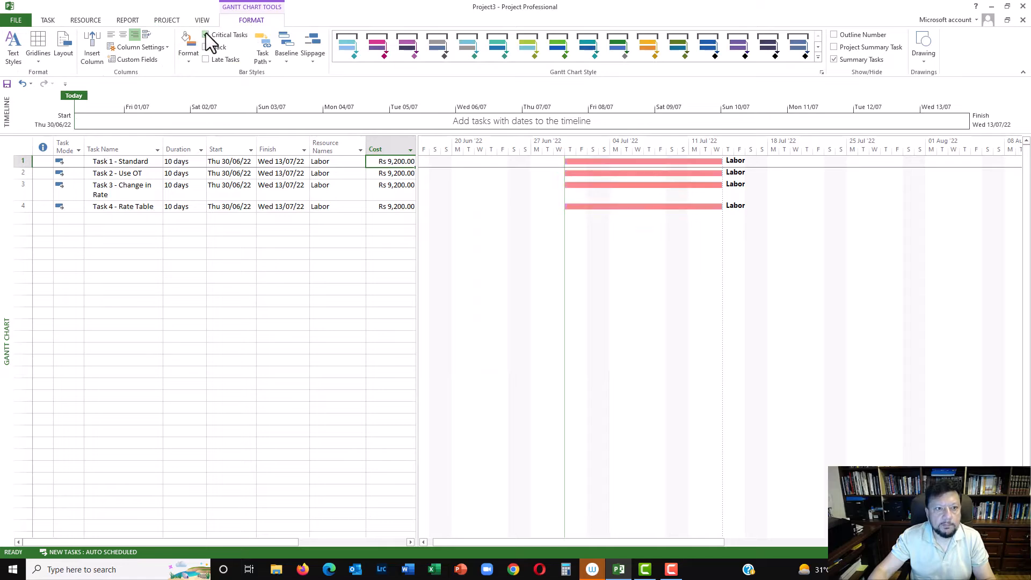
left_click(285, 52)
left_click(288, 72)
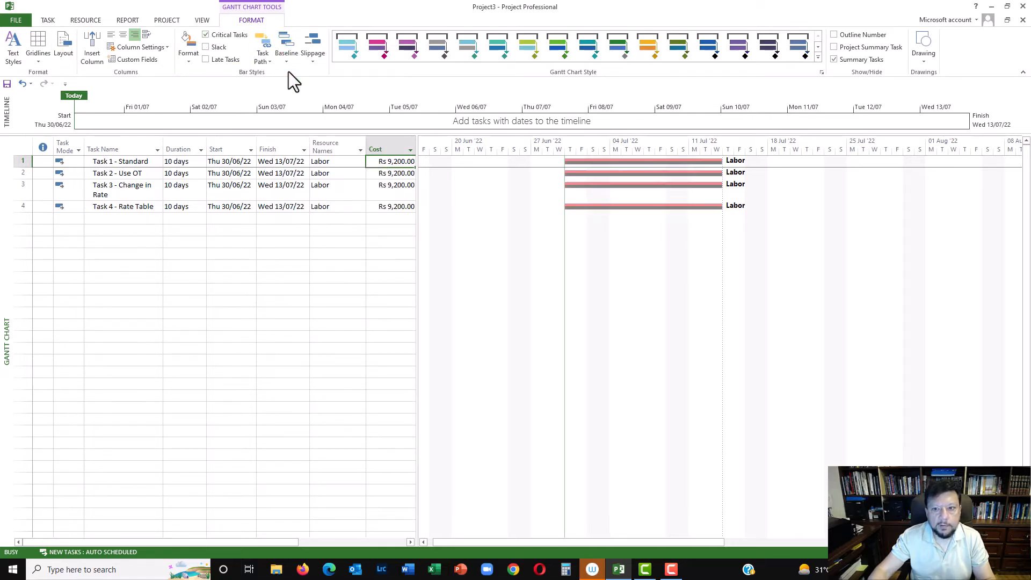
Show the Resource Usage view in the details pane under the Gantt Chart and add Cost to its timephased details.
left_click(49, 20)
left_click(644, 48)
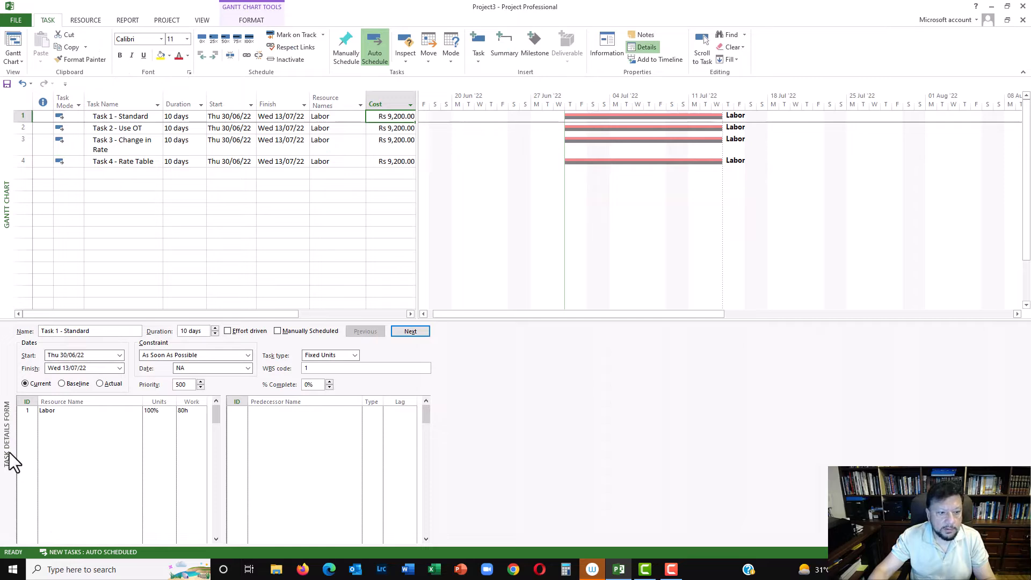
right_click(10, 455)
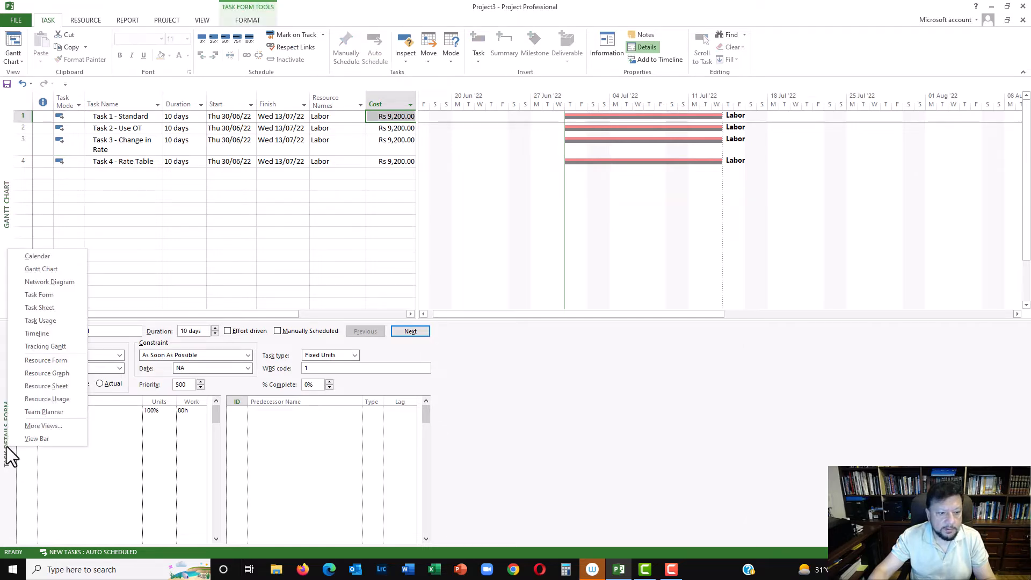
left_click(40, 398)
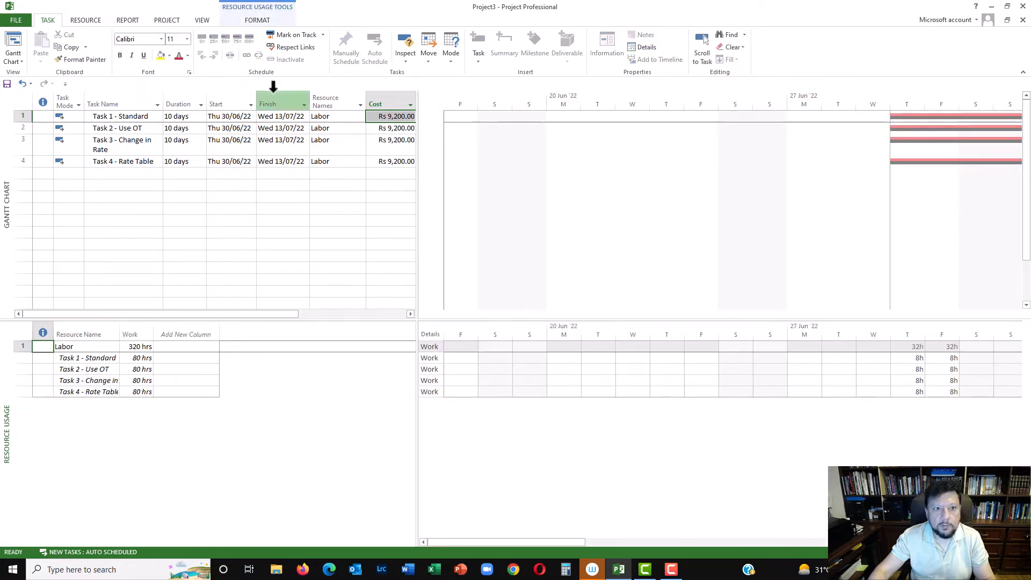
left_click(261, 21)
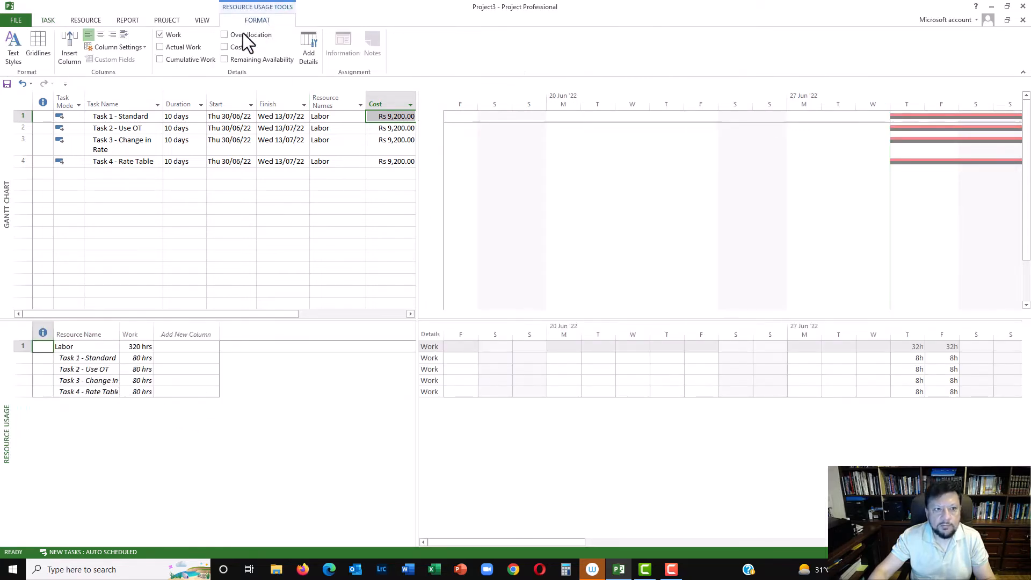
left_click(225, 47)
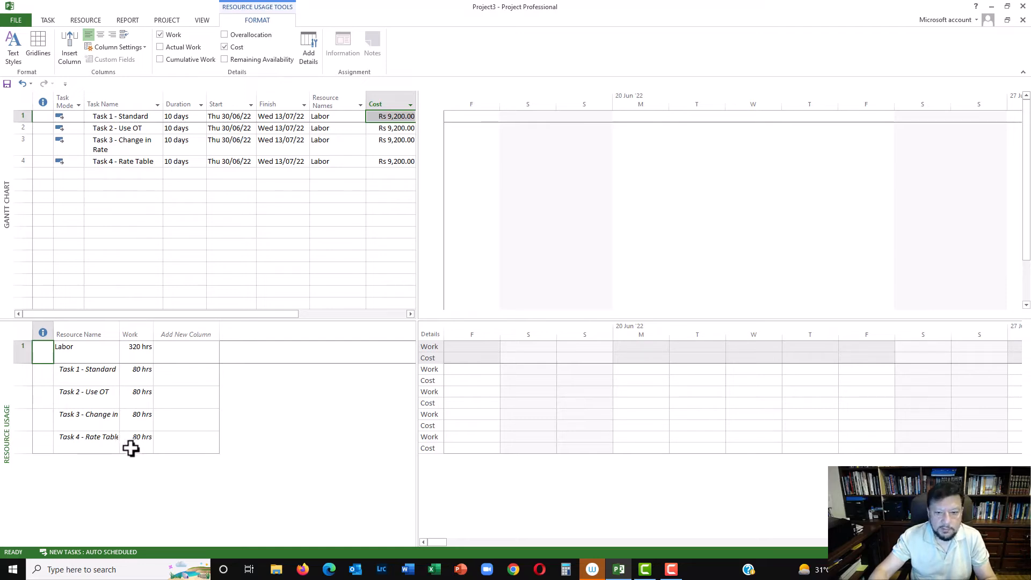
Add an Overtime Work column to the Resource Usage table.
right_click(185, 328)
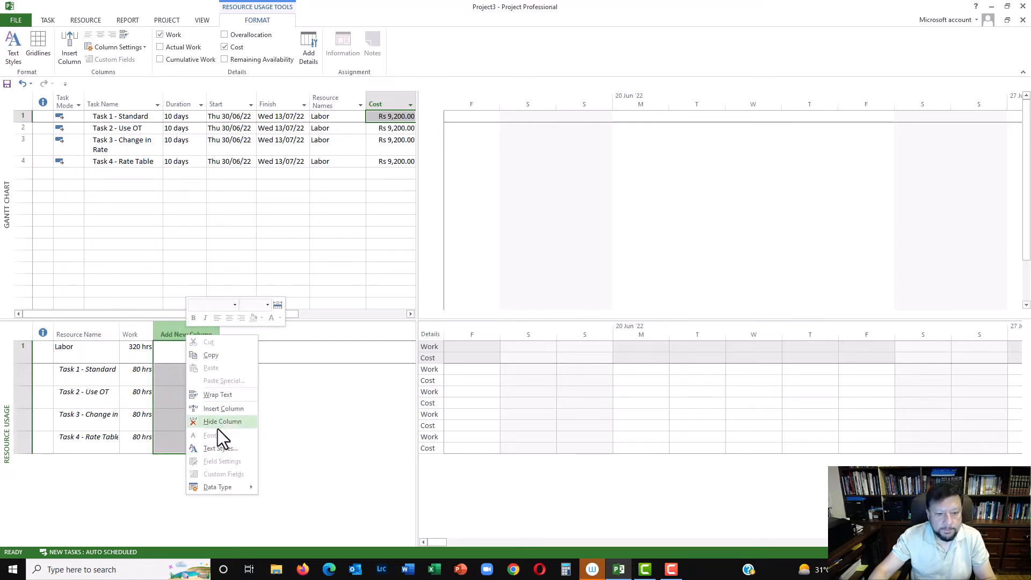
left_click(173, 329)
left_click(177, 332)
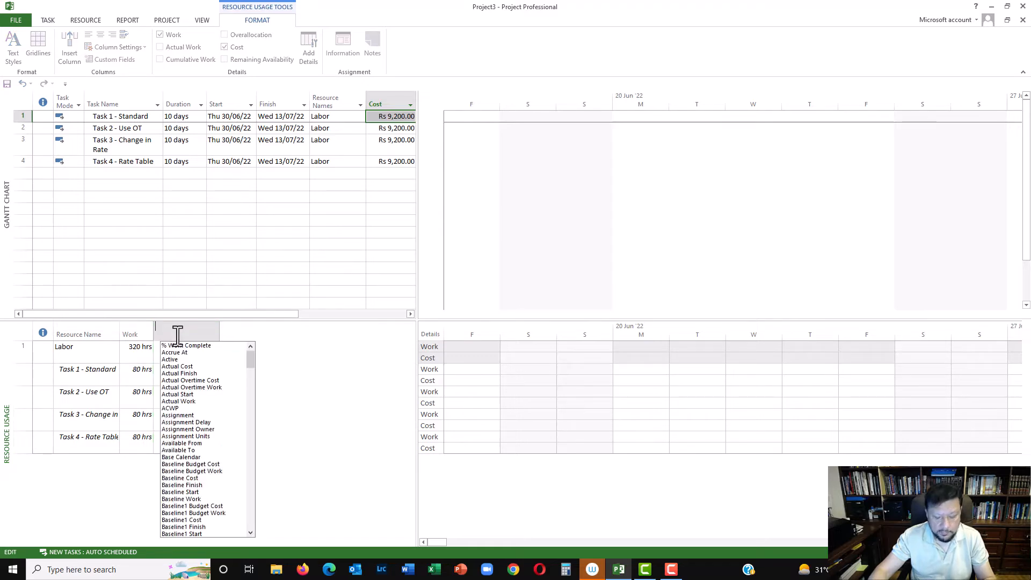
type("objects")
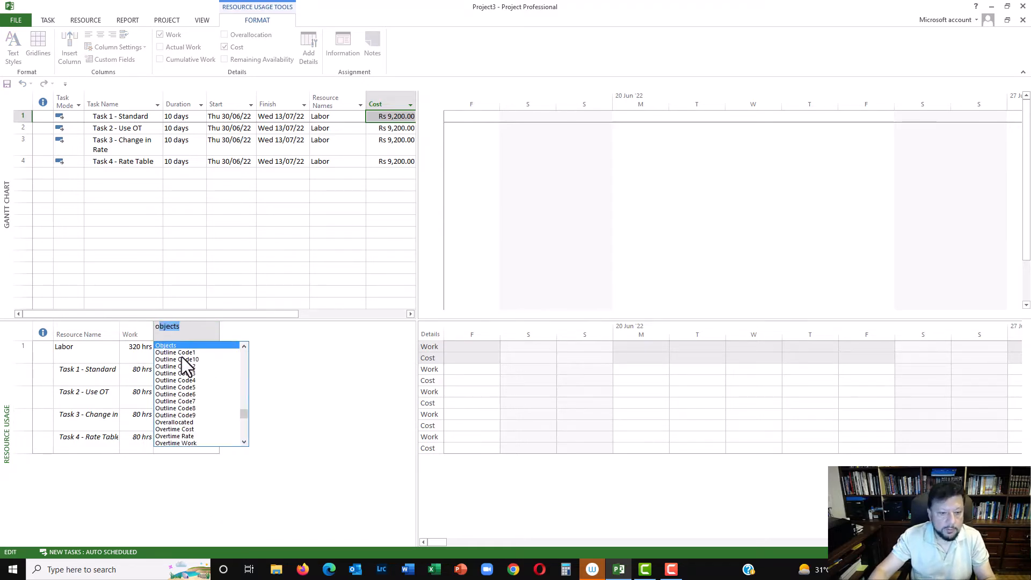
left_click(192, 443)
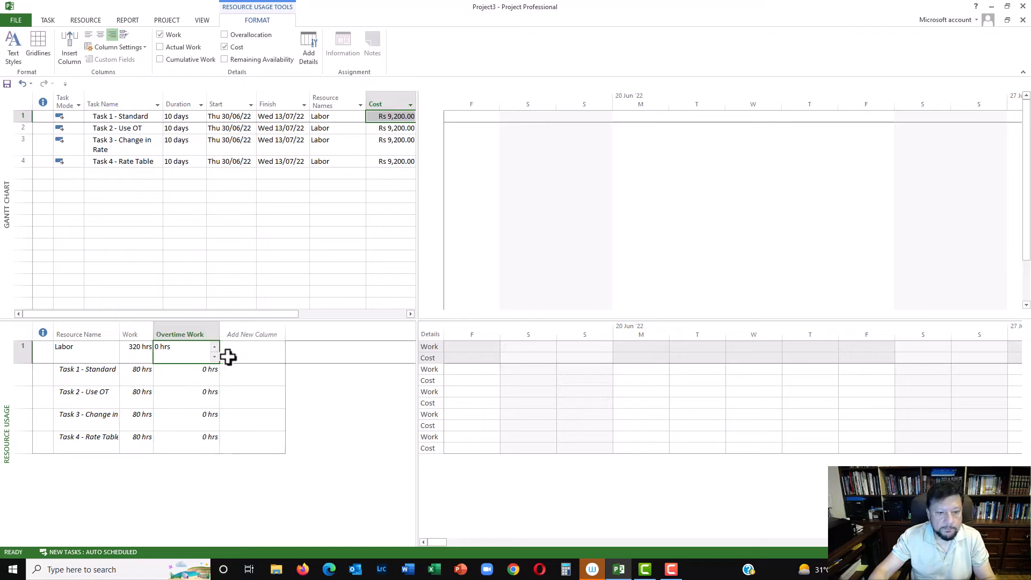
Add an Overtime Cost column to the Resource Usage table.
left_click(247, 328)
type("o")
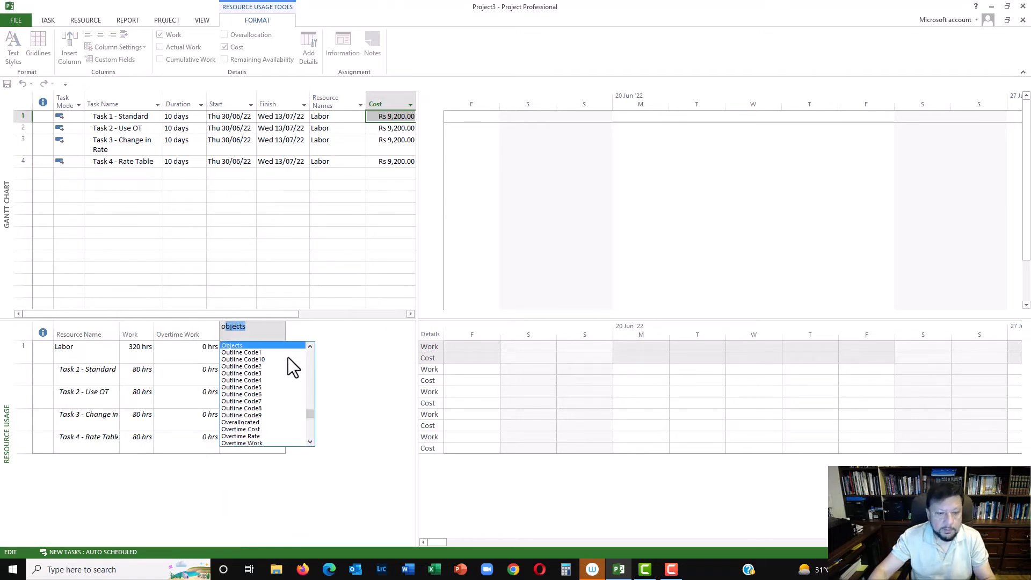
type("verallocated")
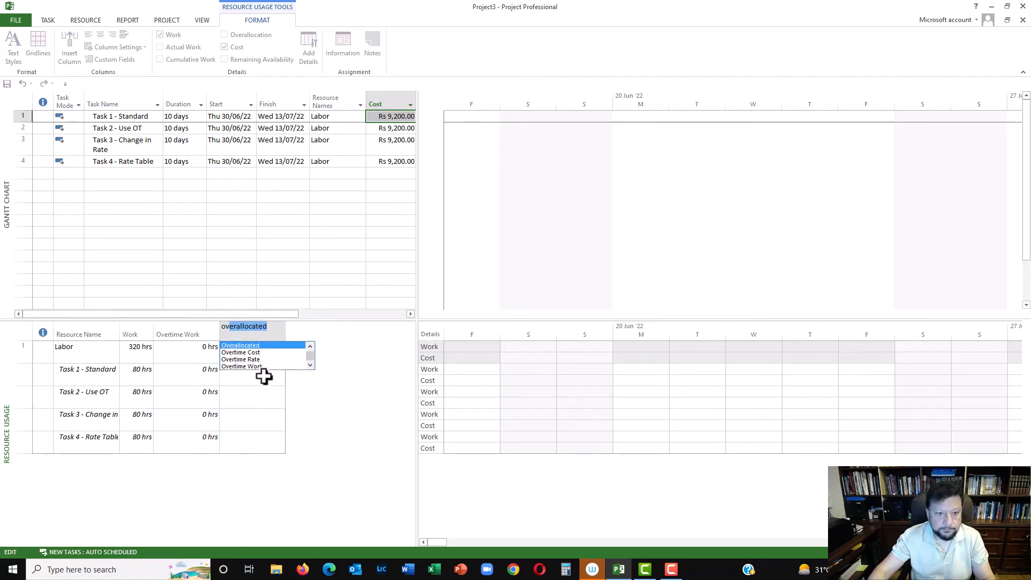
left_click(246, 352)
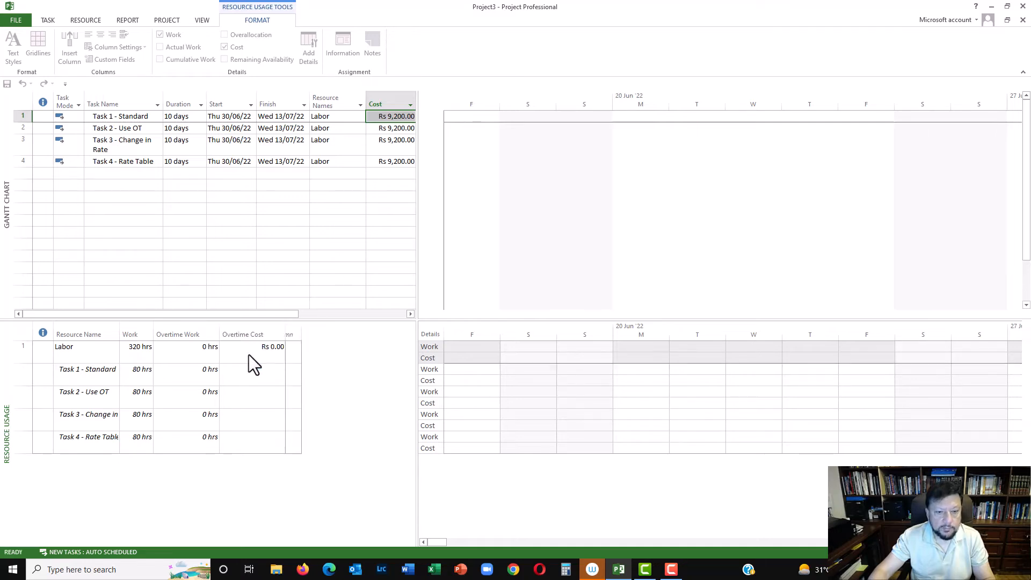
Add Cost Rate Table and Cost columns to the Resource Usage table after Overtime Cost.
left_click(325, 331)
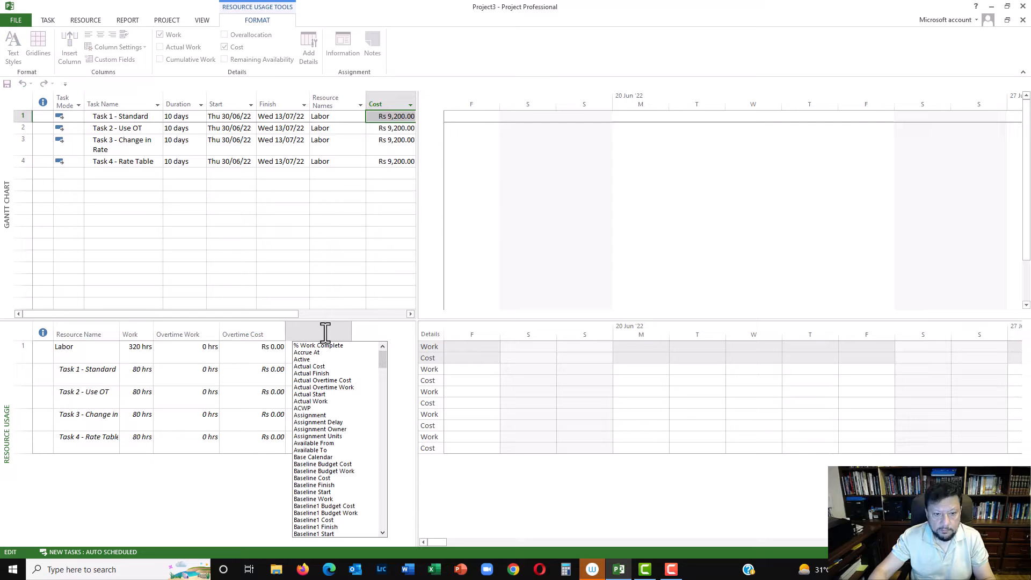
type("calendar GUID")
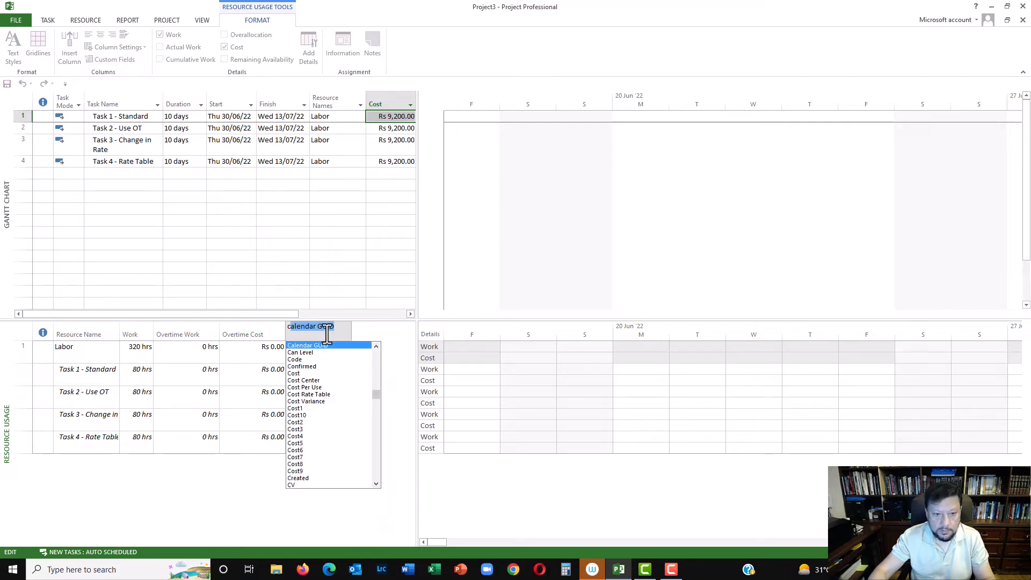
left_click(311, 394)
left_click(367, 326)
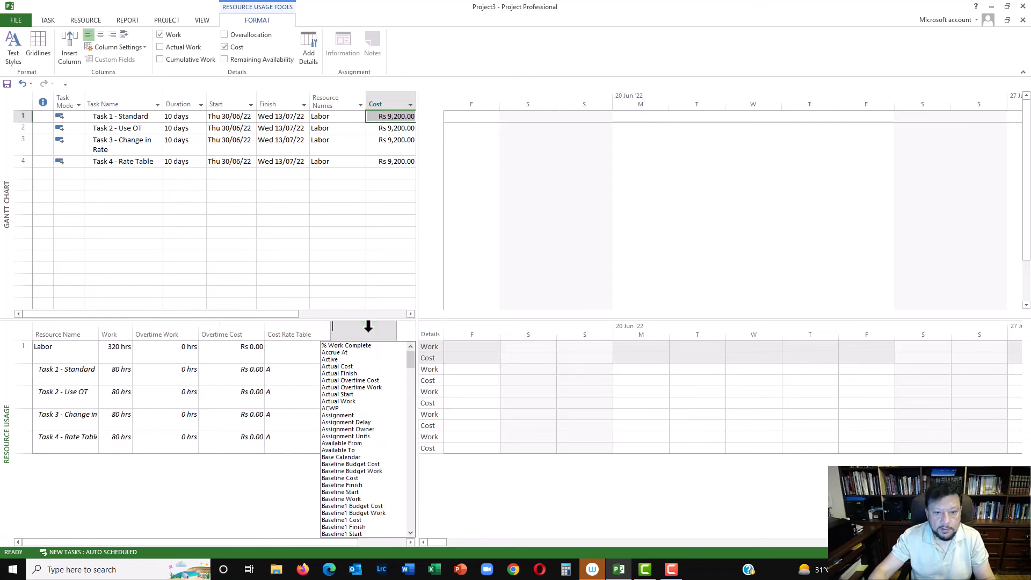
type("calendar GUID")
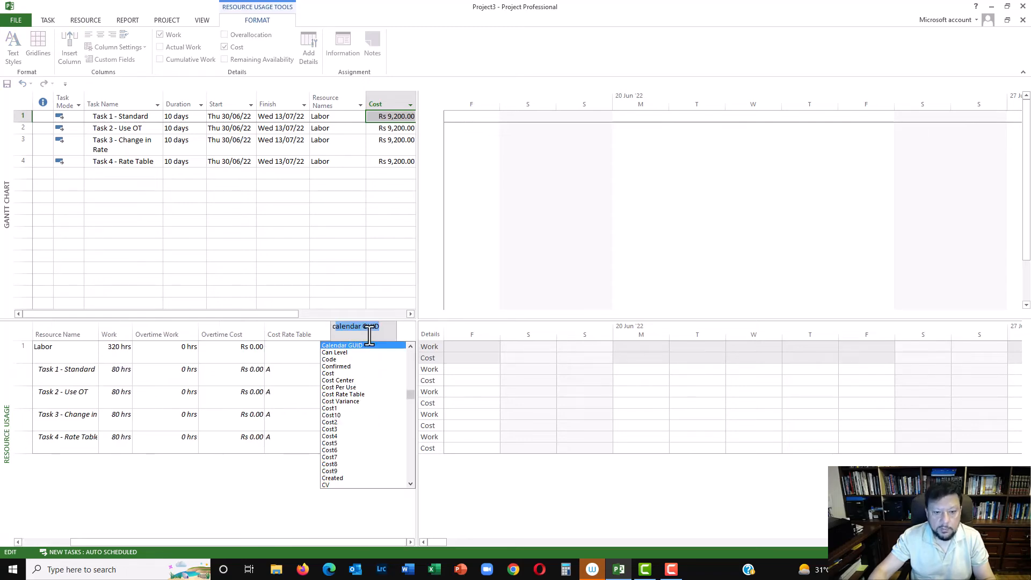
left_click(333, 373)
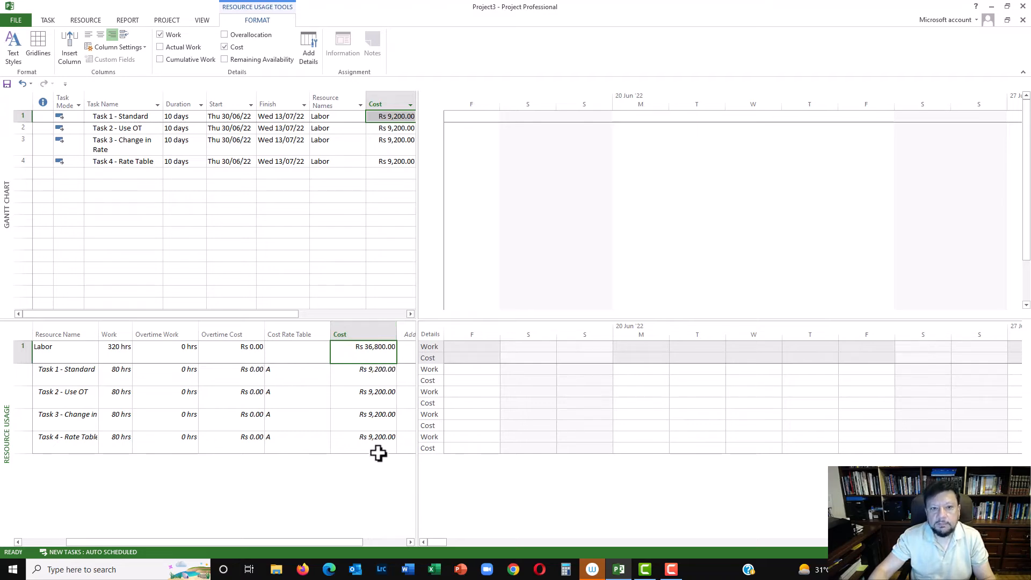
Set the overtime work of Labor's Task 2 - Use OT assignment to 16 hrs.
left_click(537, 543)
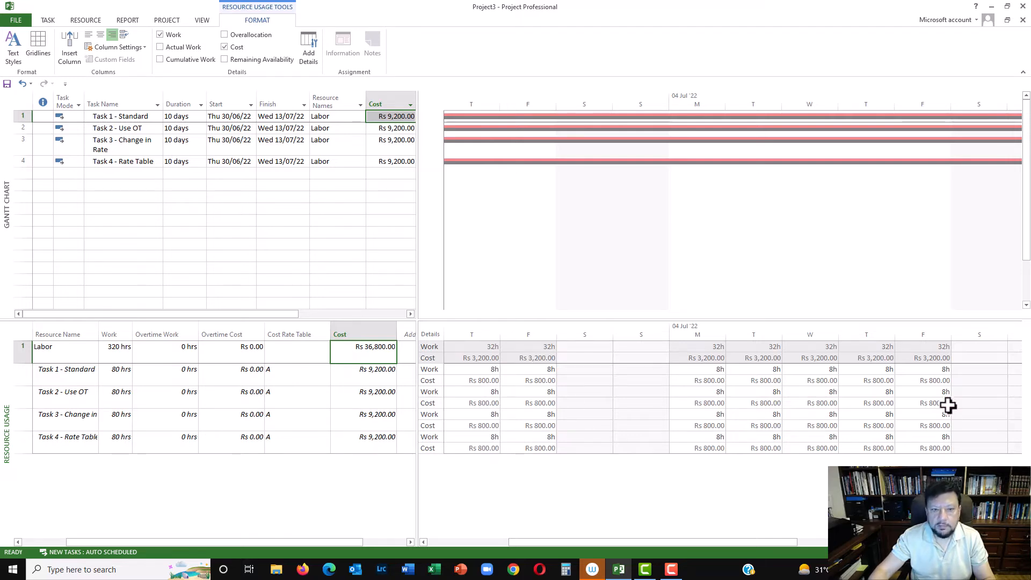
left_click(113, 128)
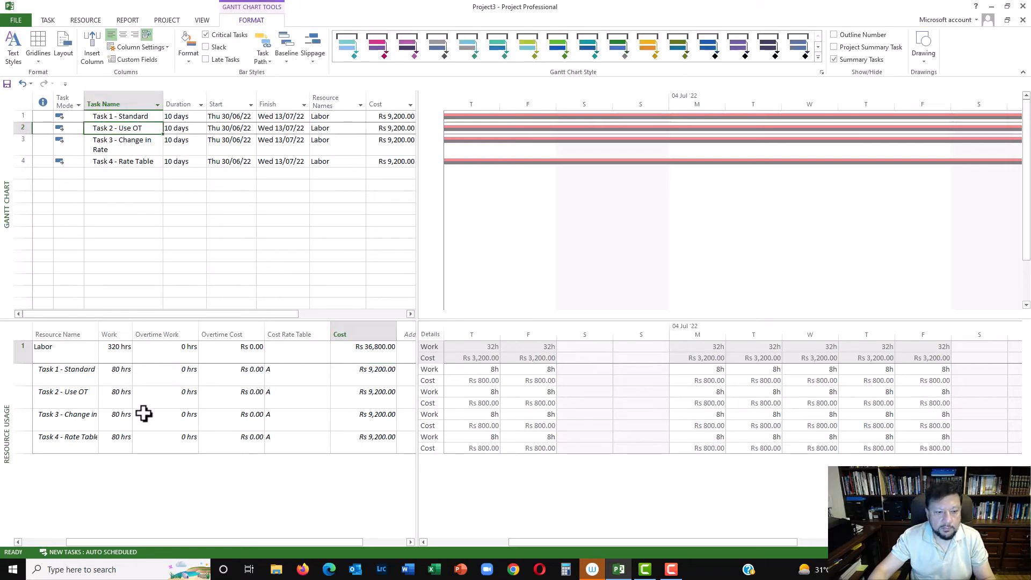
double_click(179, 393)
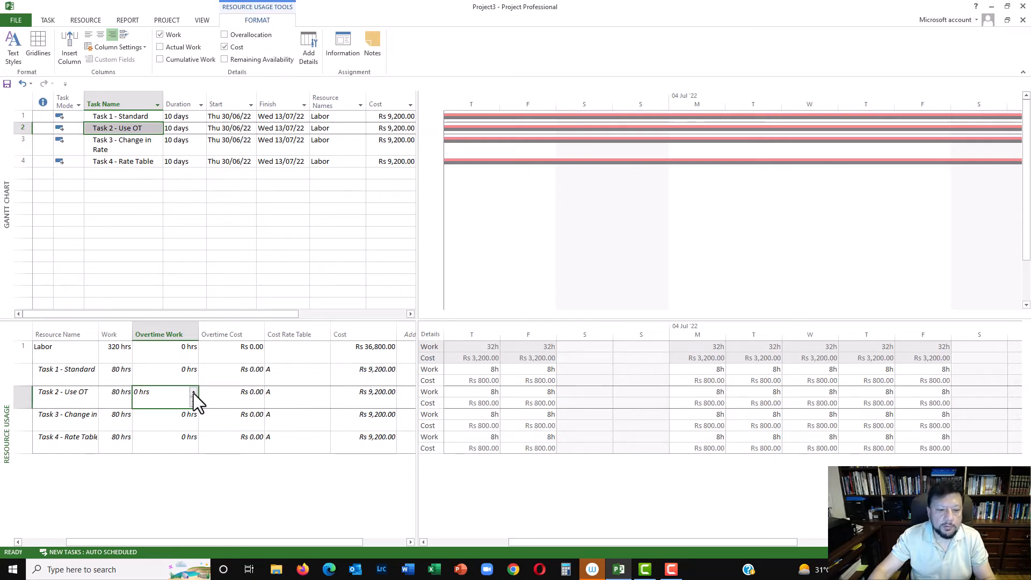
triple_click(193, 393)
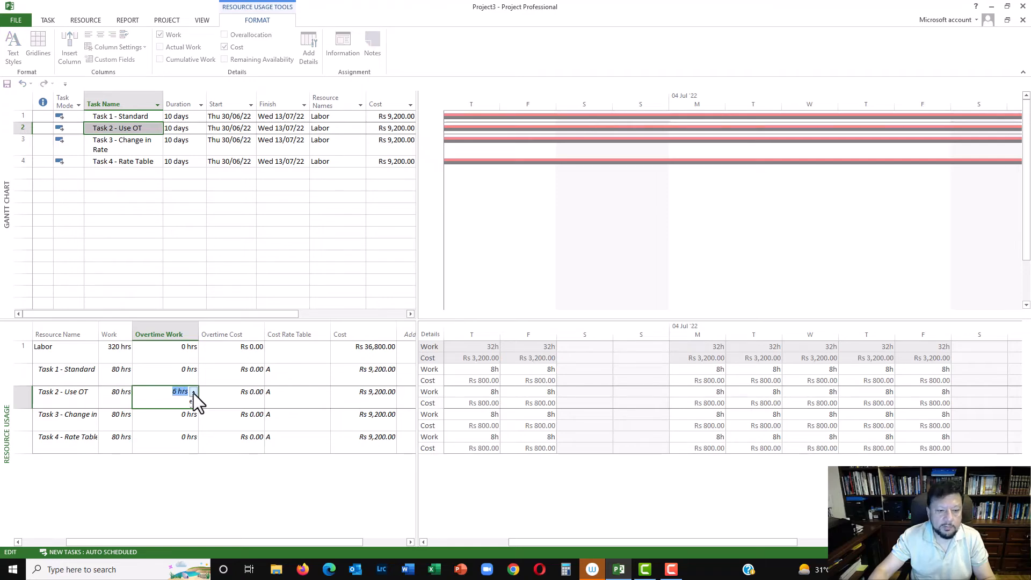
left_click(193, 392)
left_click(204, 393)
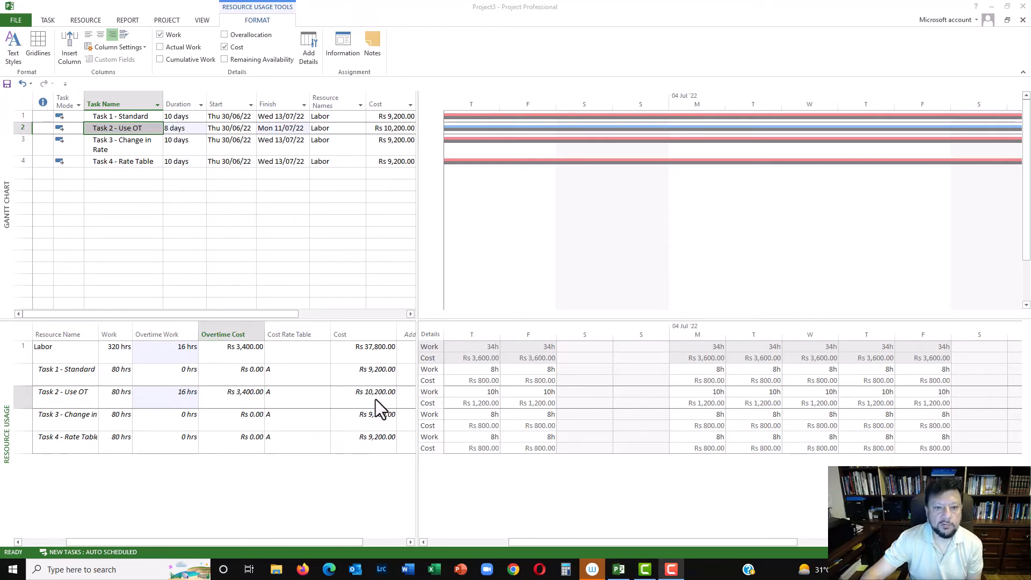
Move the Task 3 - Change in Rate bar on the Gantt chart to start on Mon 11/07/22 and check its assignment cost.
left_click(112, 146)
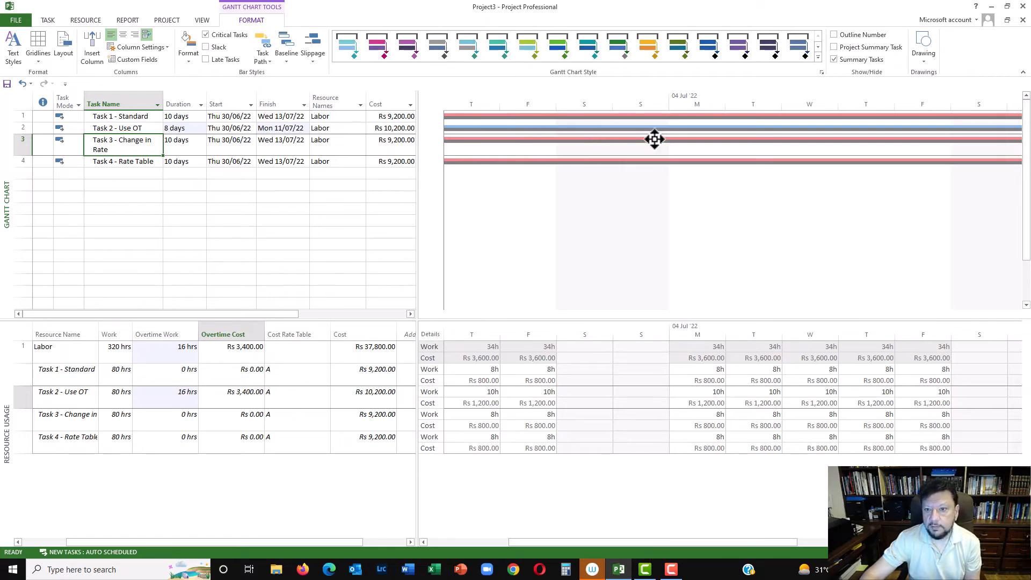
left_click_drag(654, 139, 1014, 140)
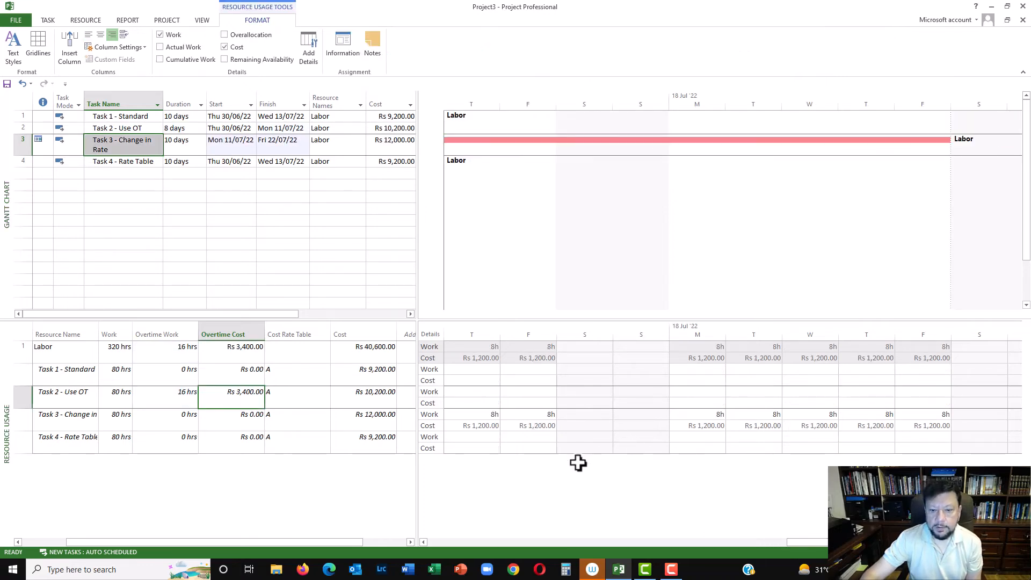
left_click(352, 419)
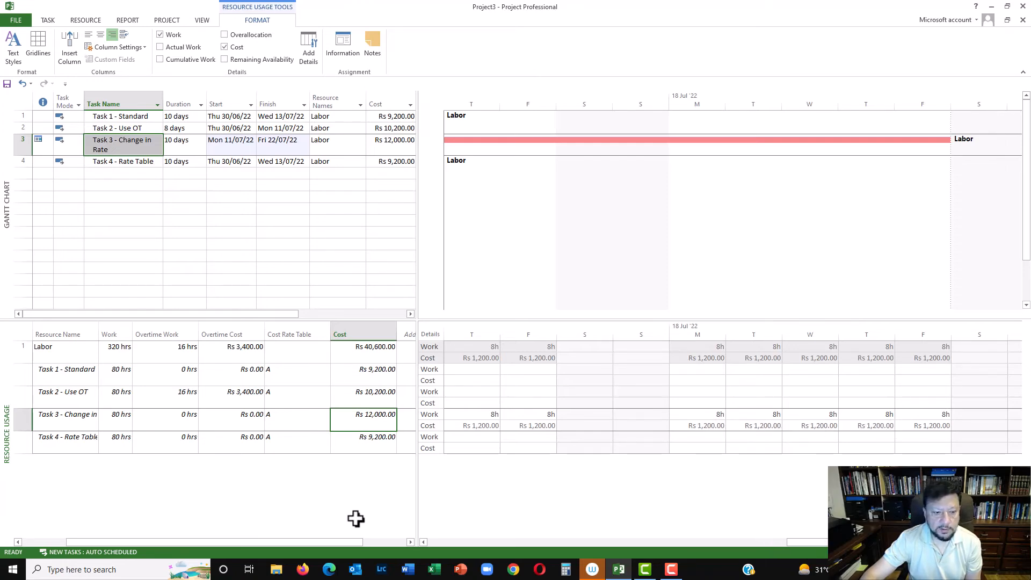
Set the overtime work of Labor's Task 3 - Change in Rate assignment to 16 hrs.
left_click(164, 425)
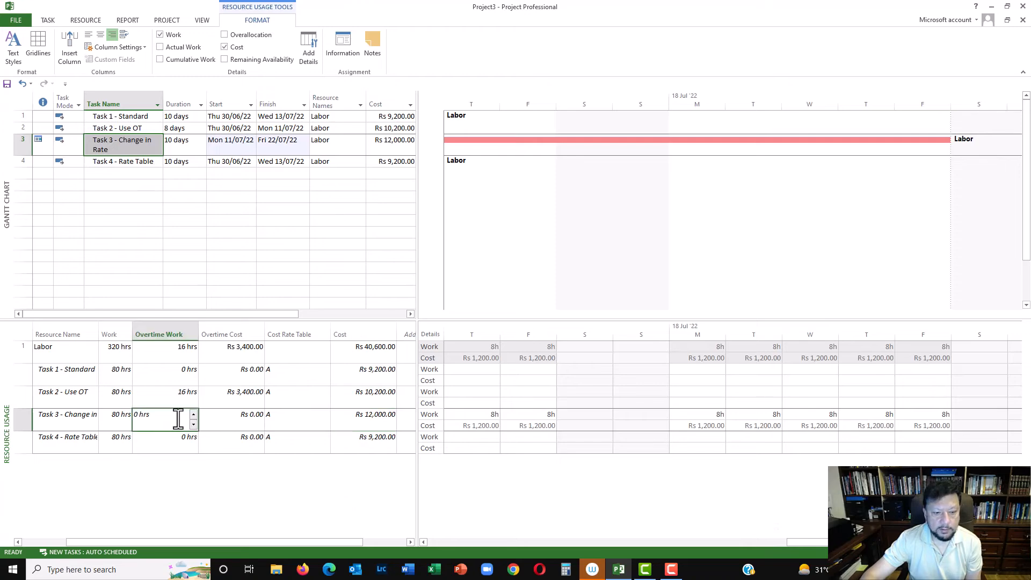
left_click(193, 412)
left_click(193, 412)
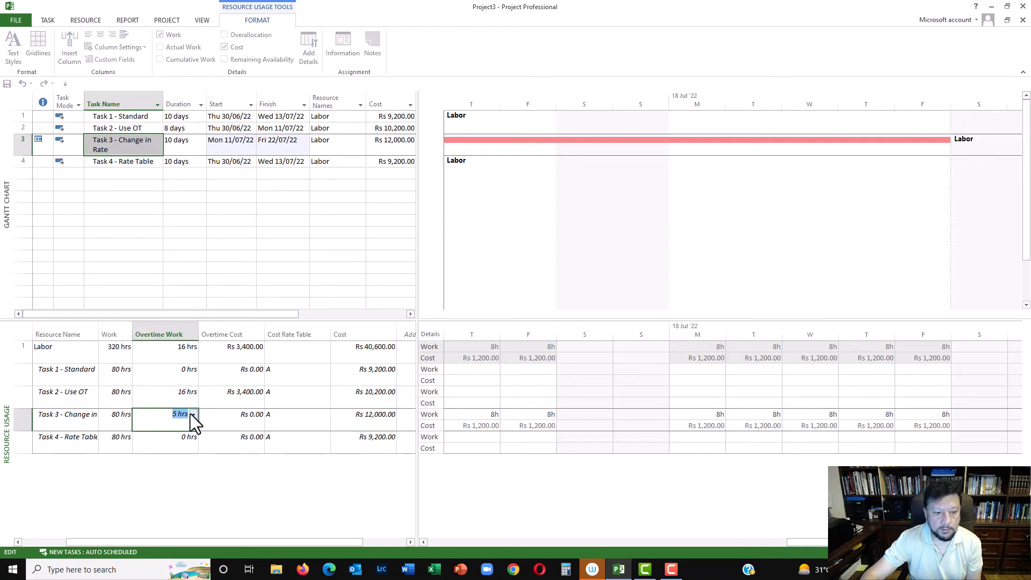
left_click(192, 413)
left_click(193, 412)
left_click(211, 416)
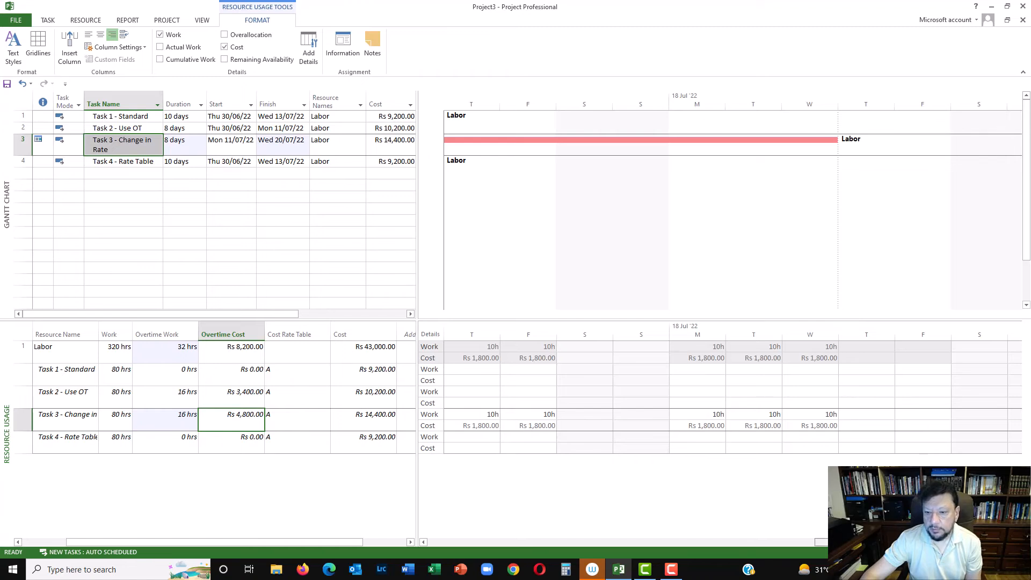
Move the Task 3 - Change in Rate bar back to start on Wed 06/07/22 and inspect its daily cost.
left_click_drag(859, 541, 837, 542)
left_click_drag(940, 542, 785, 546)
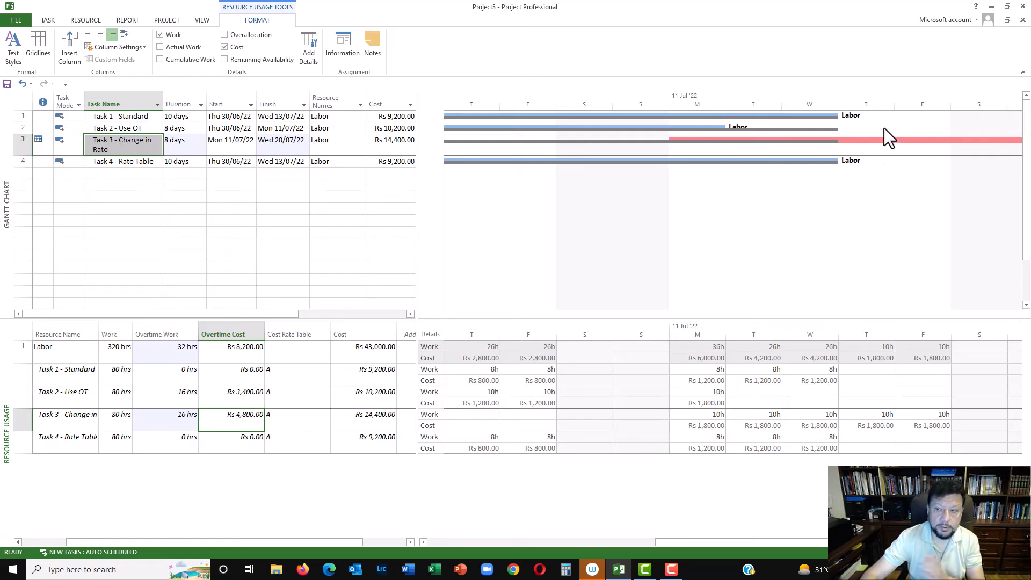
left_click_drag(886, 142, 641, 145)
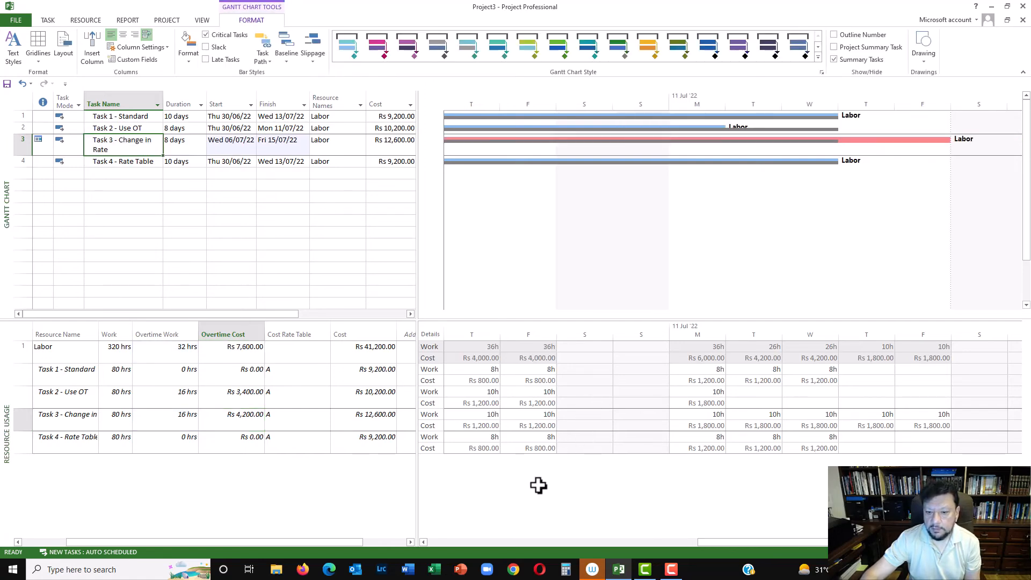
left_click(484, 425)
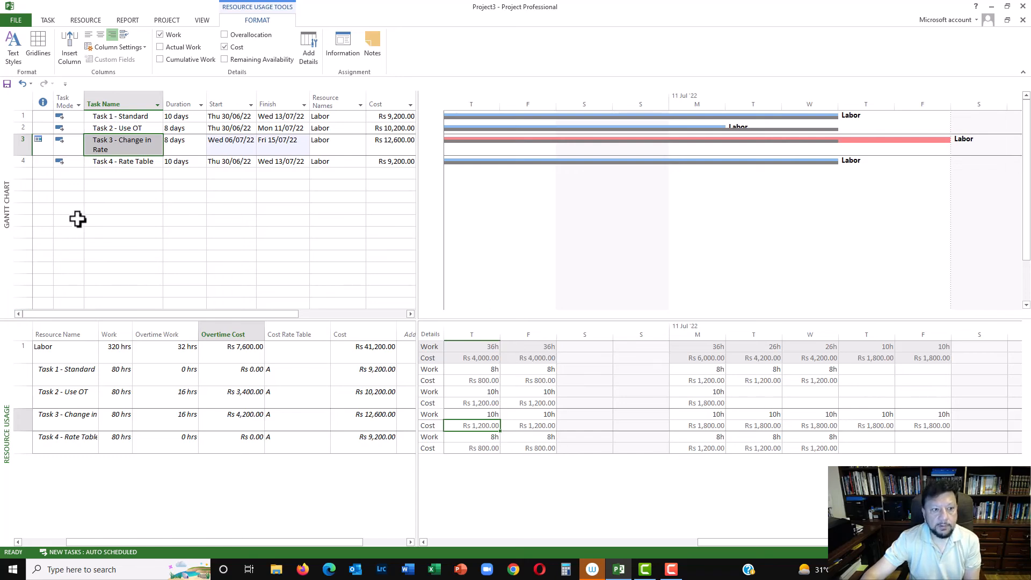
Assign cost rate table B to Labor's Task 4 - Rate Table assignment and check the task's cost.
left_click(116, 160)
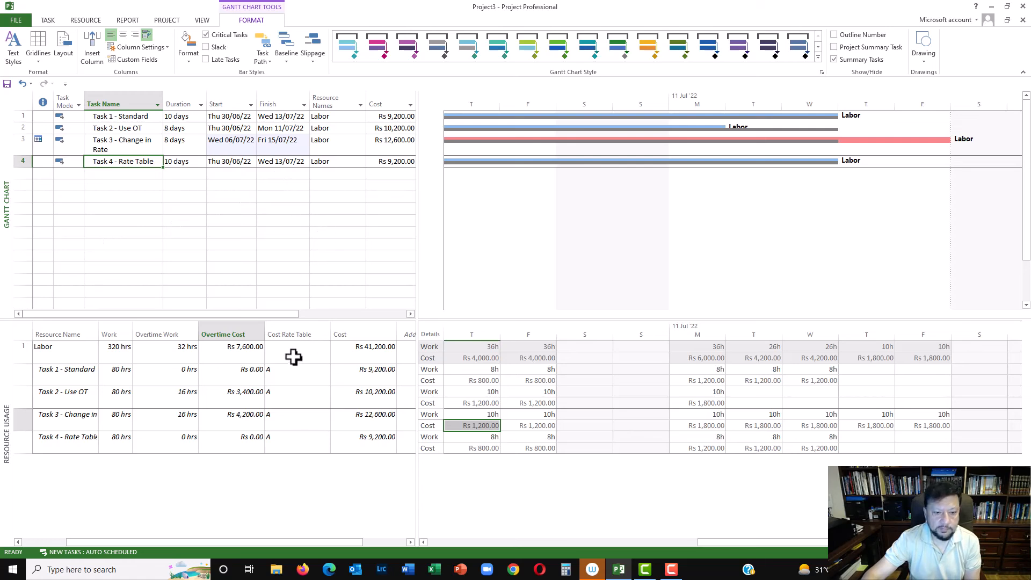
left_click(283, 443)
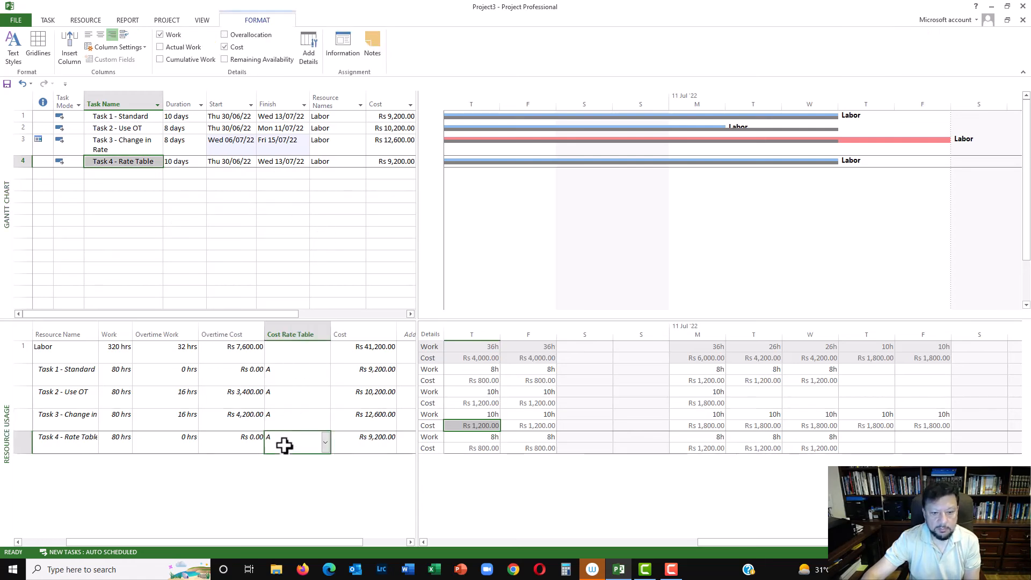
left_click(326, 440)
left_click(275, 466)
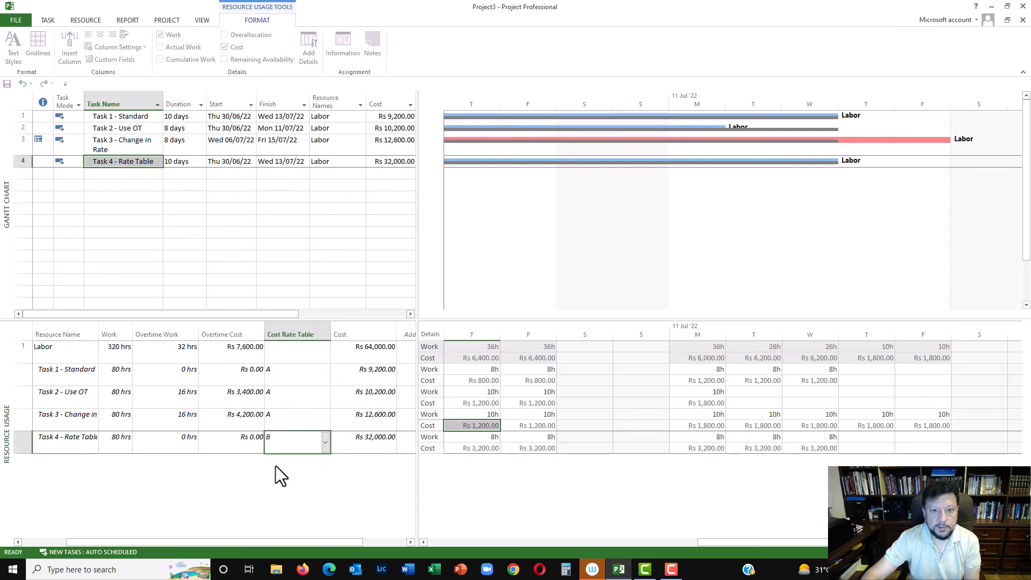
left_click(393, 161)
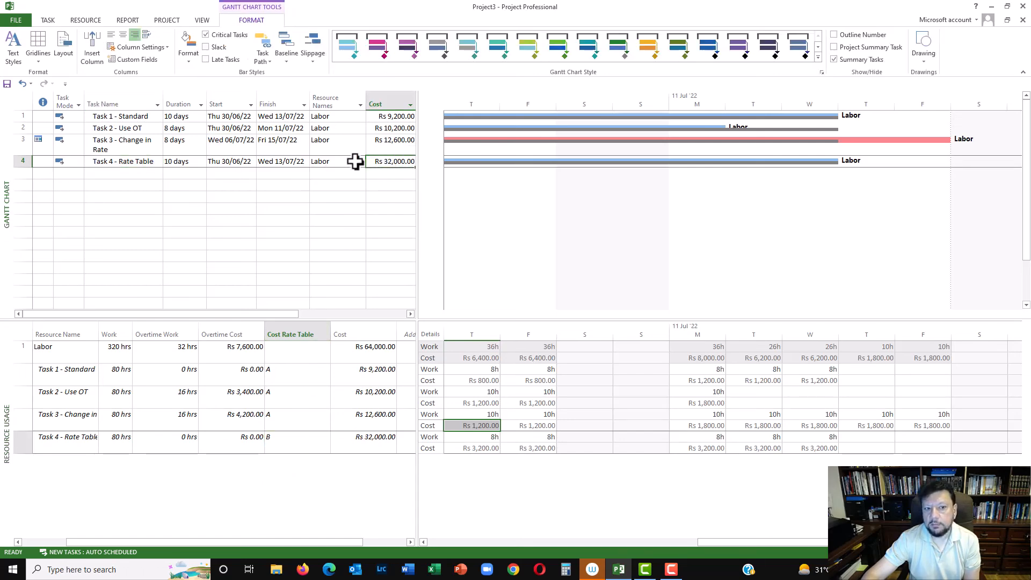